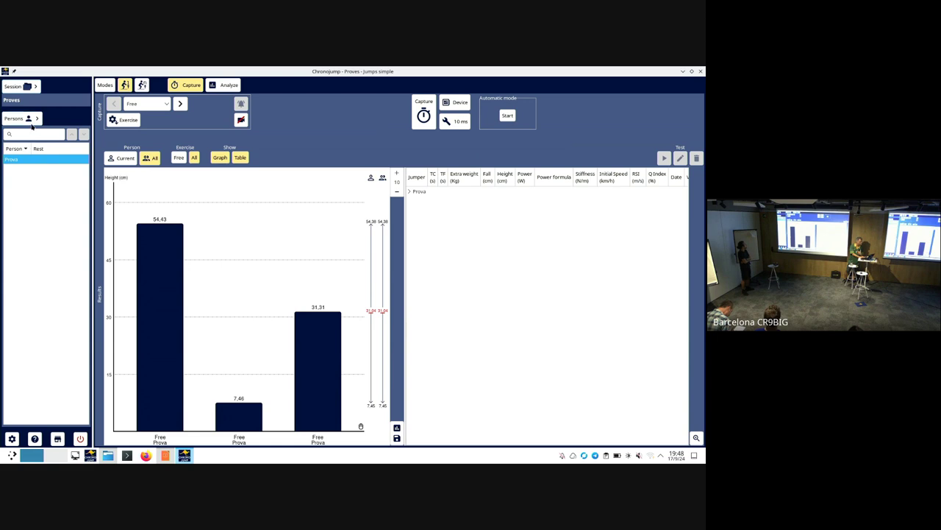
# Create a new person in the Proves session, entering the full name and a weight of 60 kg
pyautogui.click(31, 122)
pyautogui.click(335, 217)
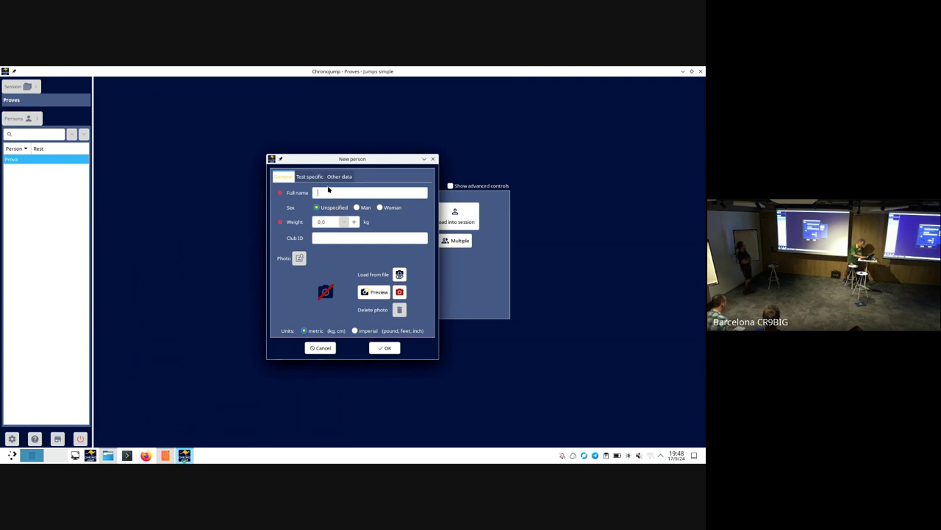
pyautogui.write('Lluí')
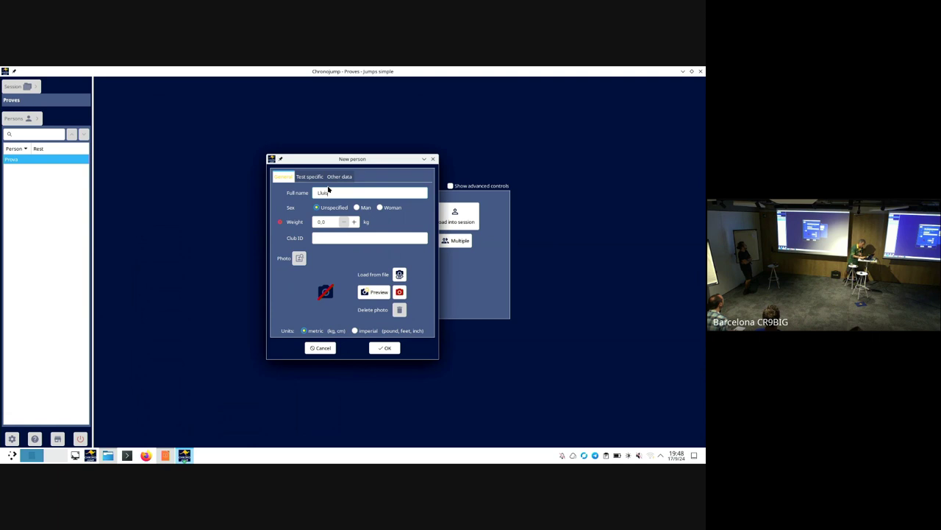
pyautogui.write('s')
pyautogui.press('Tab')
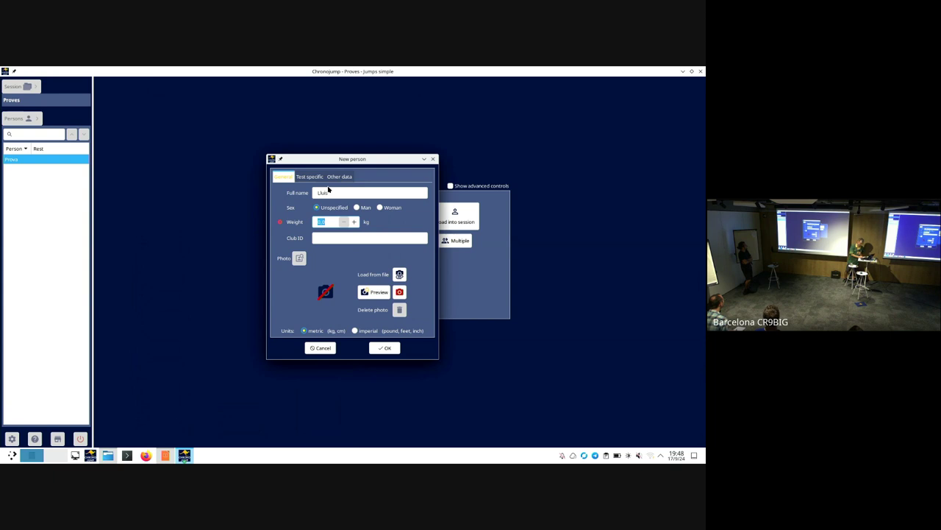
pyautogui.write('60')
pyautogui.click(386, 350)
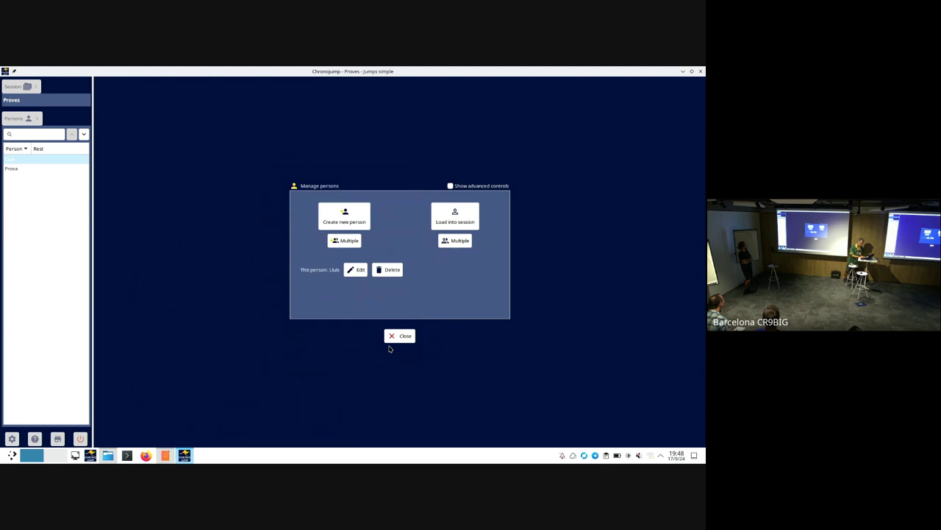
pyautogui.click(397, 337)
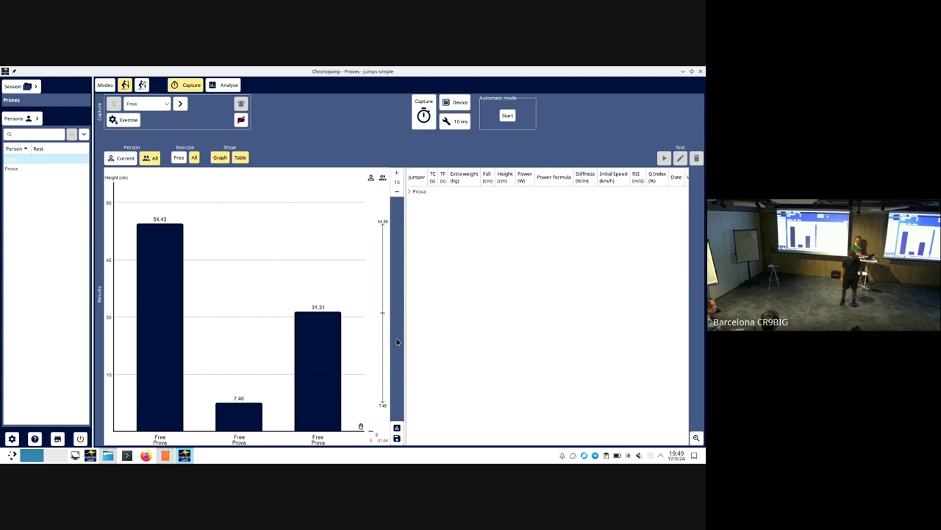
# Capture three Free jumps for the newly added person
pyautogui.press('Return')
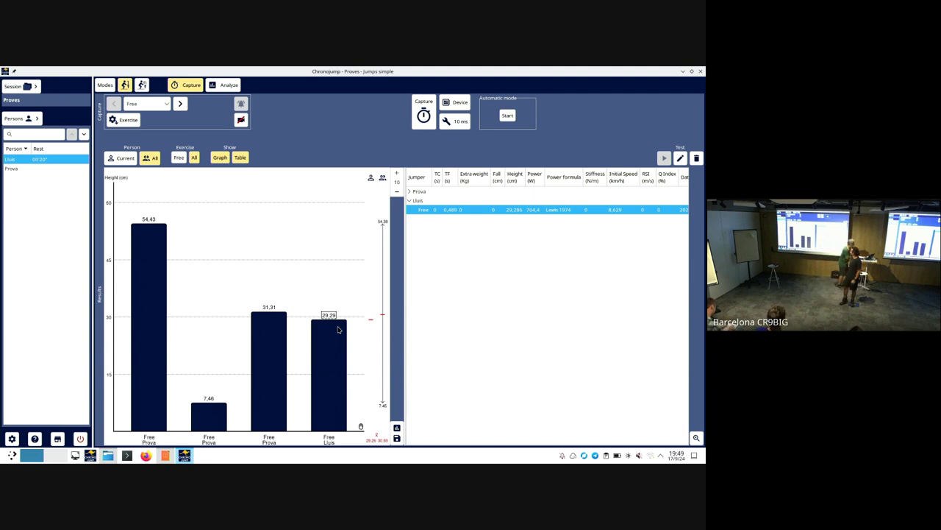
pyautogui.press('space')
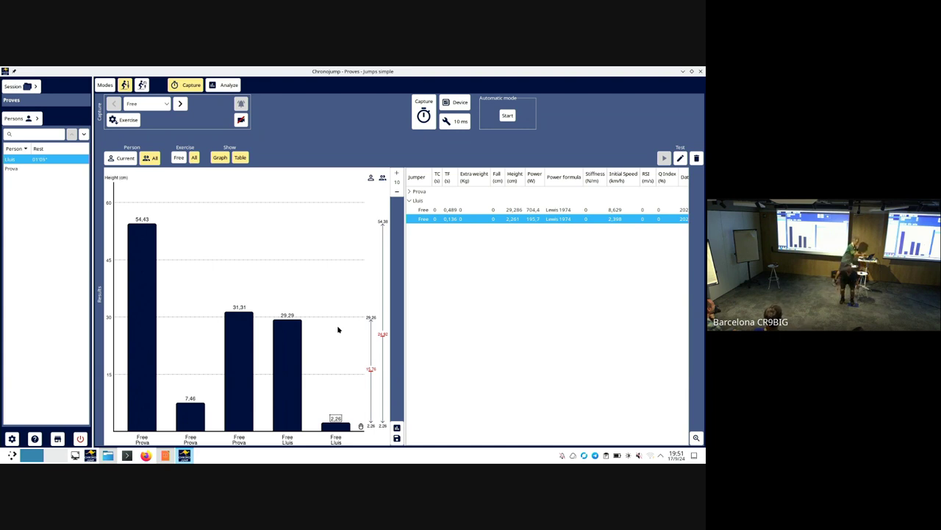
pyautogui.press('Return')
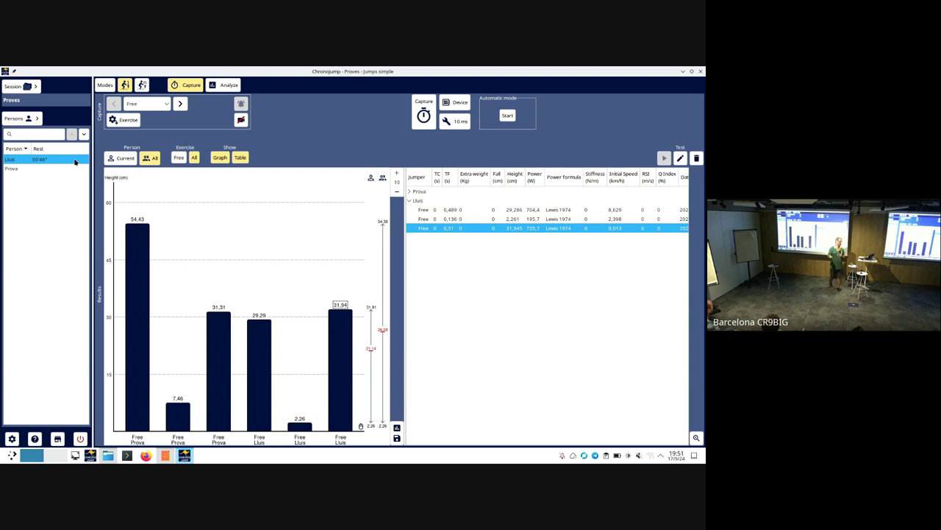
# Filter the saved sessions by "tuto" and load the Tutorial session
pyautogui.click(34, 86)
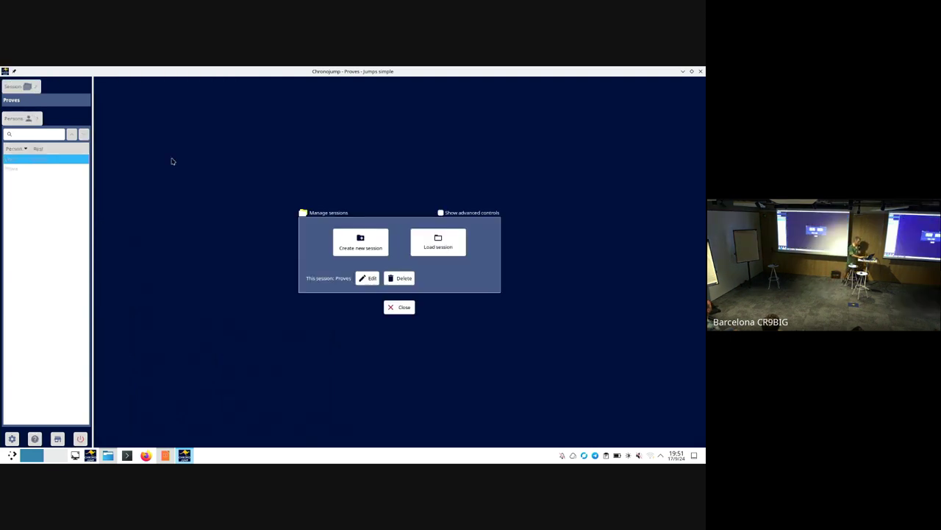
pyautogui.click(434, 242)
pyautogui.click(162, 99)
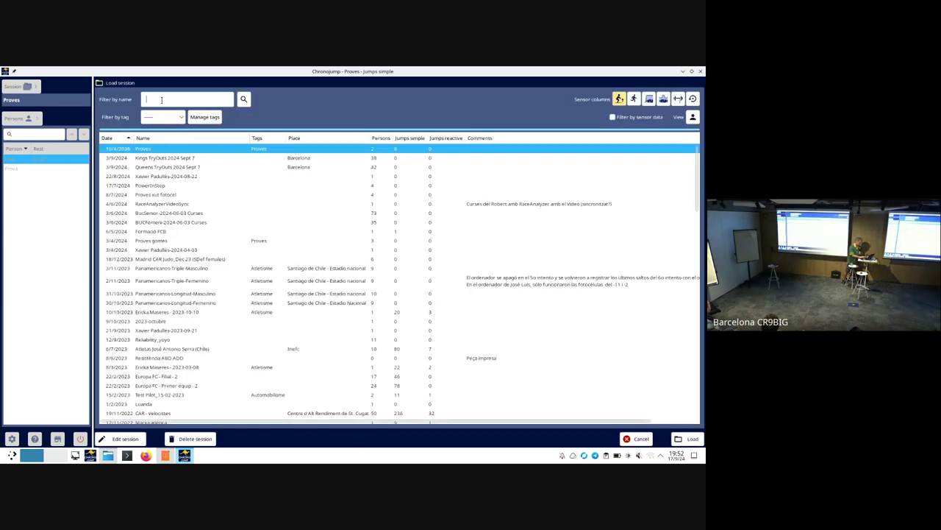
pyautogui.write('tuto')
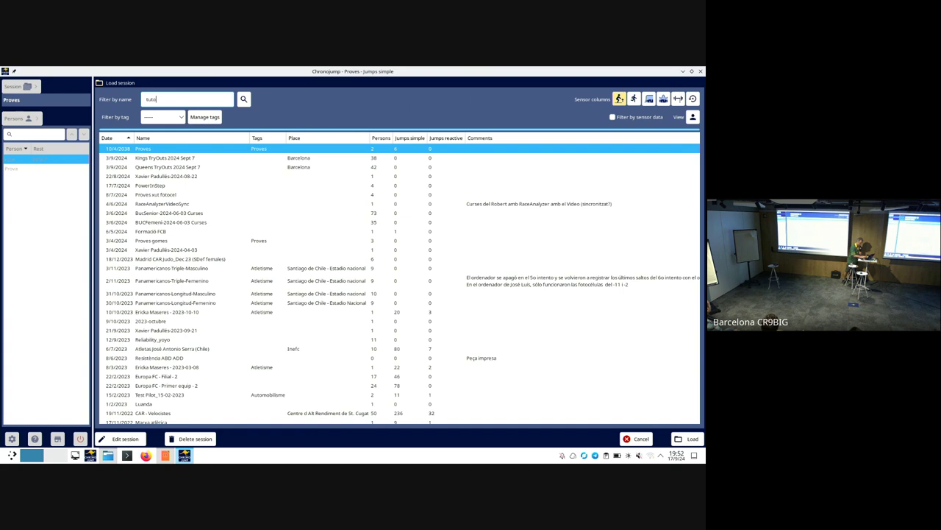
pyautogui.press('Return')
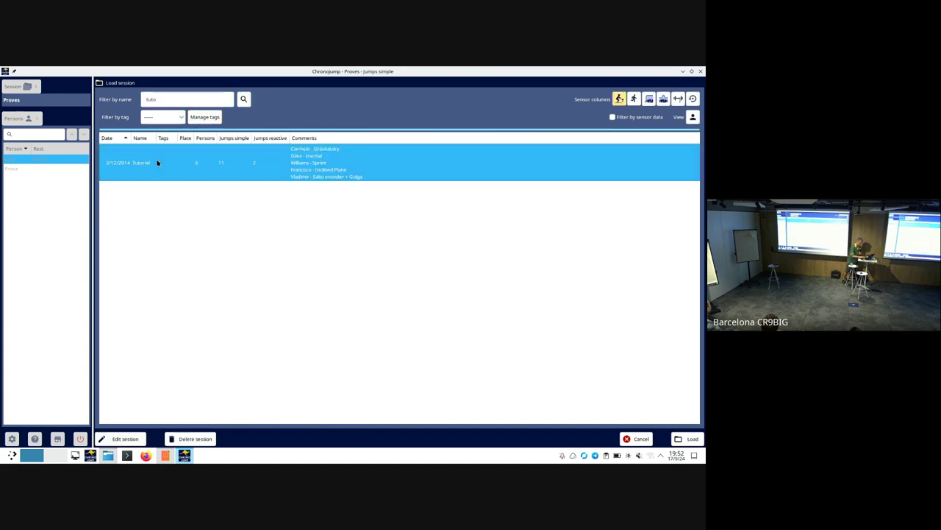
pyautogui.click(688, 438)
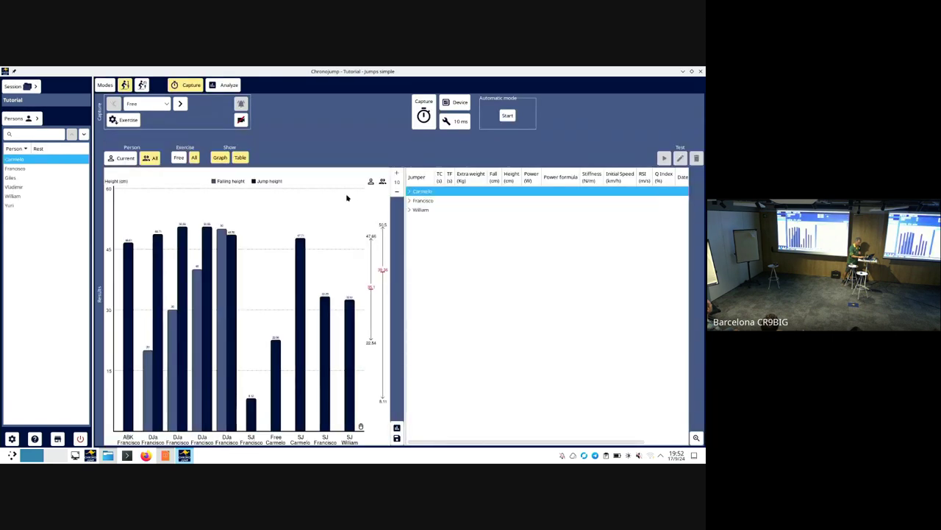
# View the jumps profile analysis of the second person in the list, and switch to the ChronojumpBFS.odp presentation in LibreOffice Impress
pyautogui.click(224, 84)
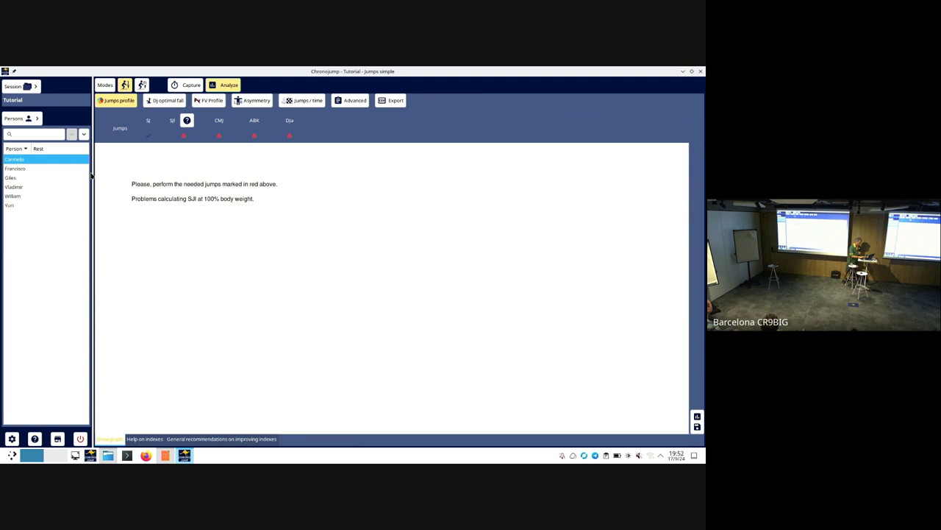
pyautogui.click(41, 169)
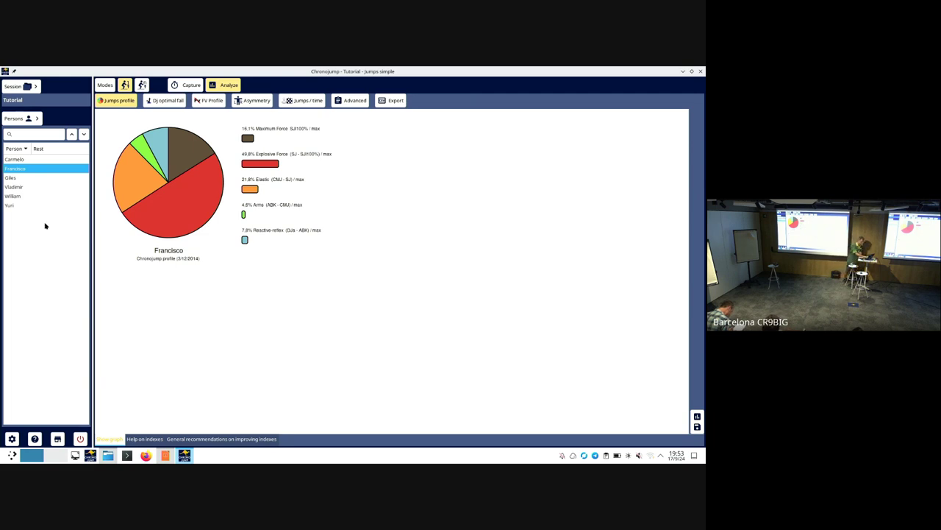
pyautogui.hotkey('alt', 'Tab')
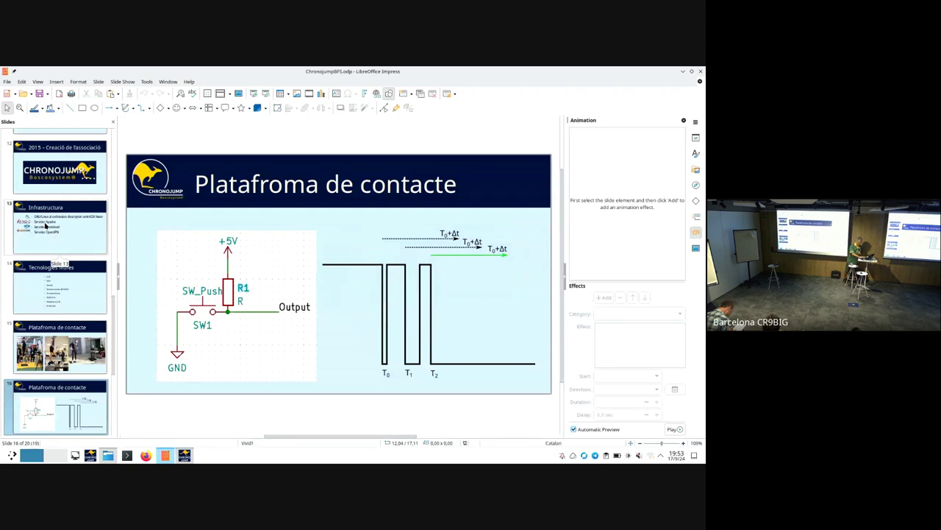
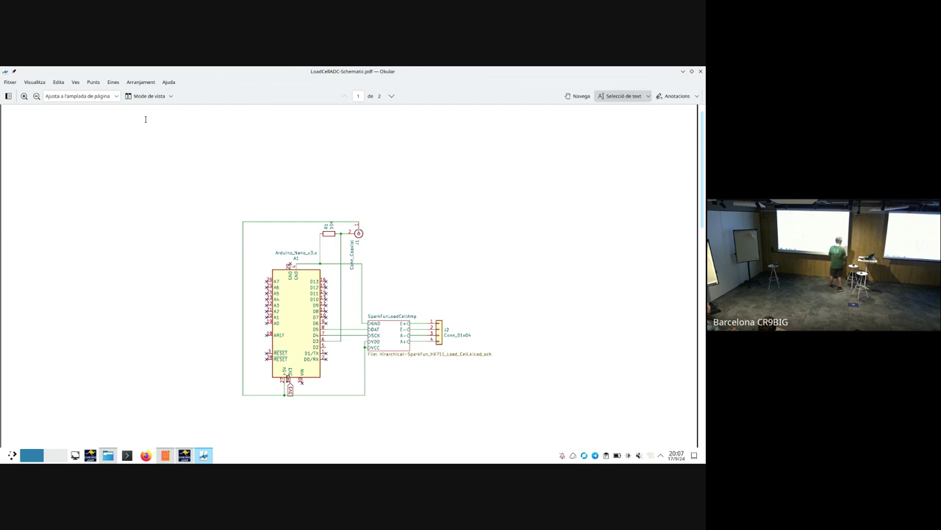
# Examine the Arduino wiring and the HX711 amplifier circuit on both pages of LoadCellADC-Schematic.pdf
pyautogui.scroll(-2, 145, 120)
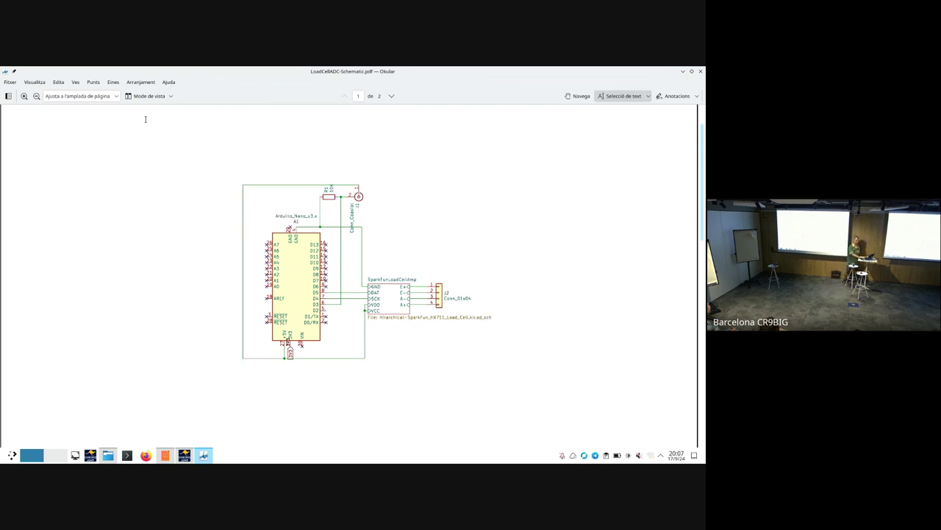
pyautogui.scroll(-10, 145, 119)
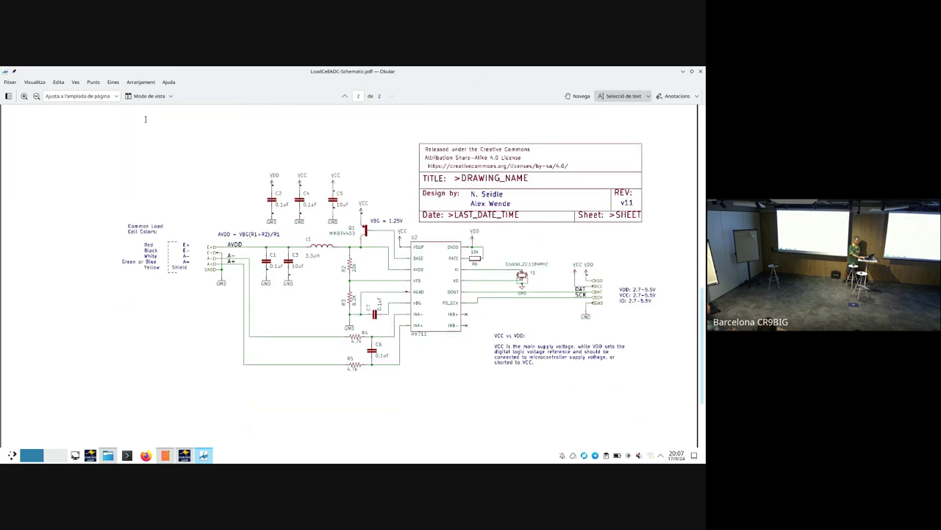
pyautogui.scroll(2, 145, 119)
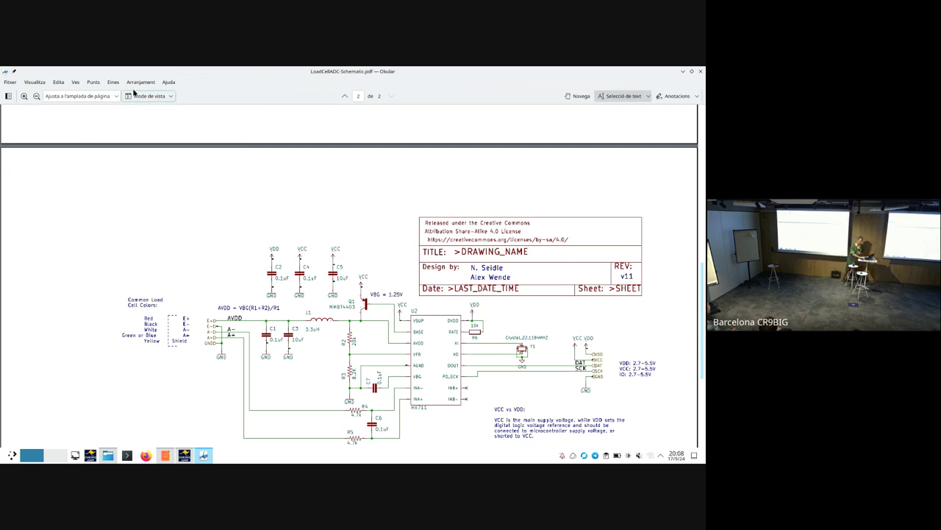
pyautogui.scroll(10, 146, 114)
pyautogui.scroll(-3, 148, 104)
pyautogui.scroll(2, 148, 104)
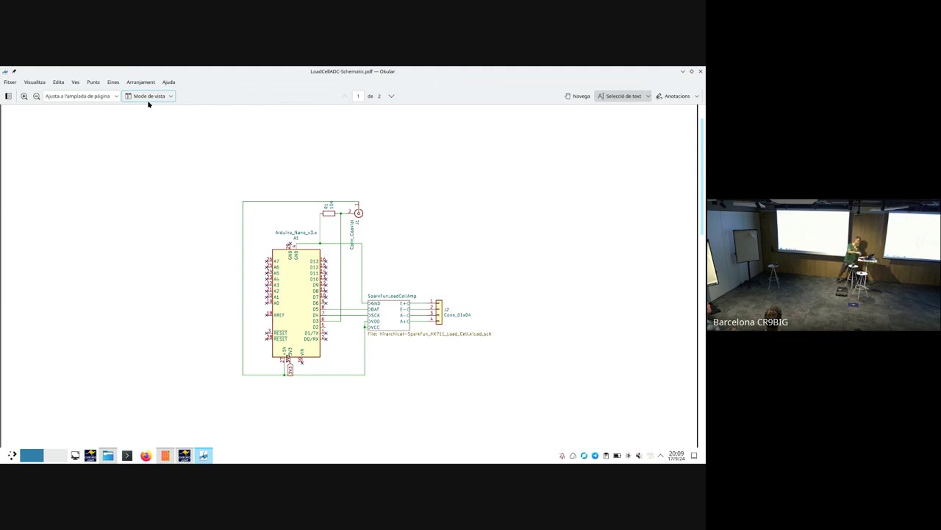
pyautogui.scroll(-1, 147, 104)
pyautogui.scroll(-14, 147, 107)
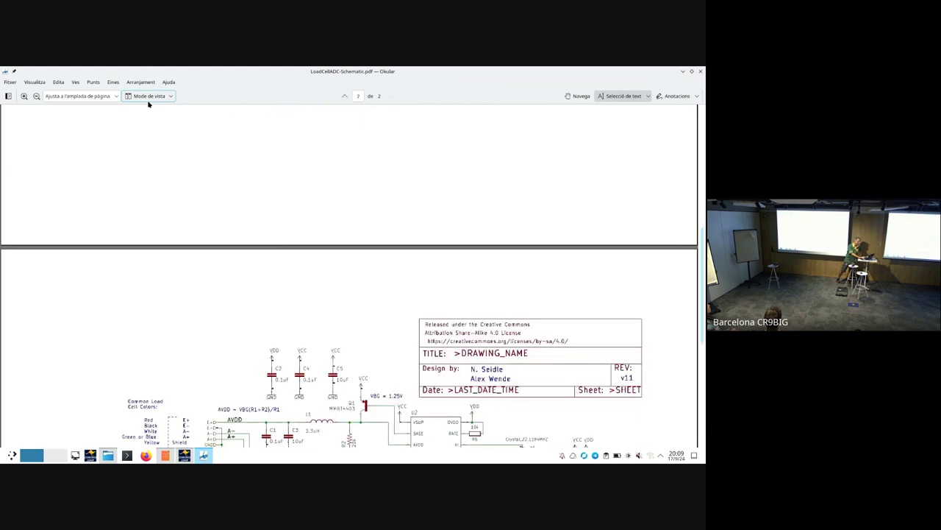
pyautogui.scroll(1, 144, 110)
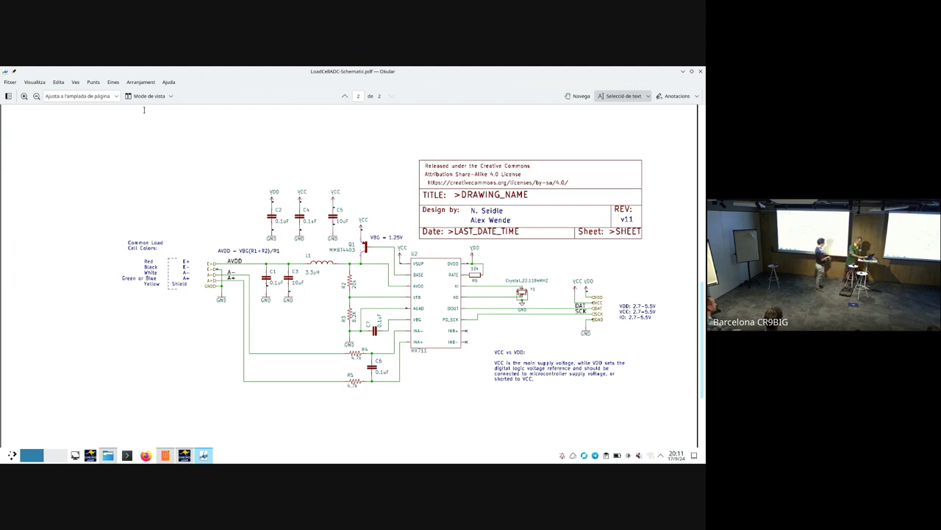
# Switch to Chronojump's mode selection and create a new person in the Tutorial session, entering the full name and a weight of 80 kg
pyautogui.click(184, 455)
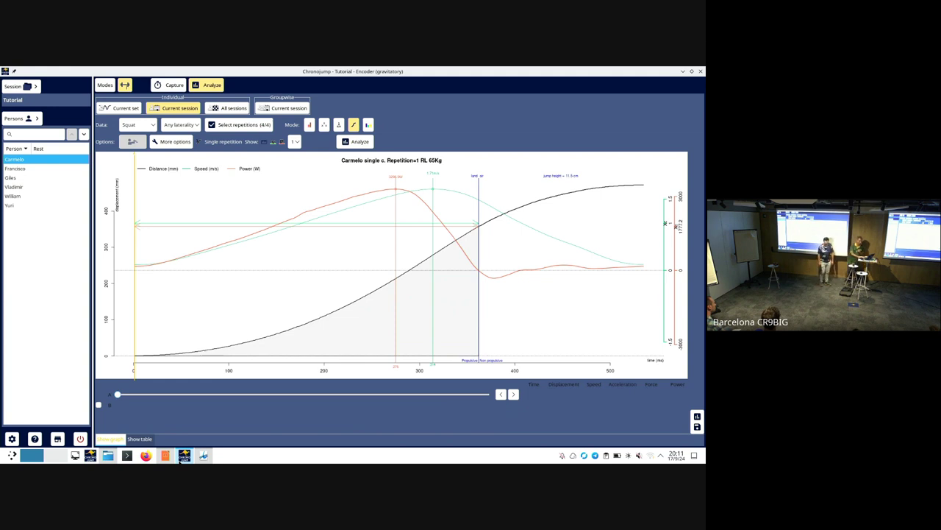
pyautogui.click(105, 83)
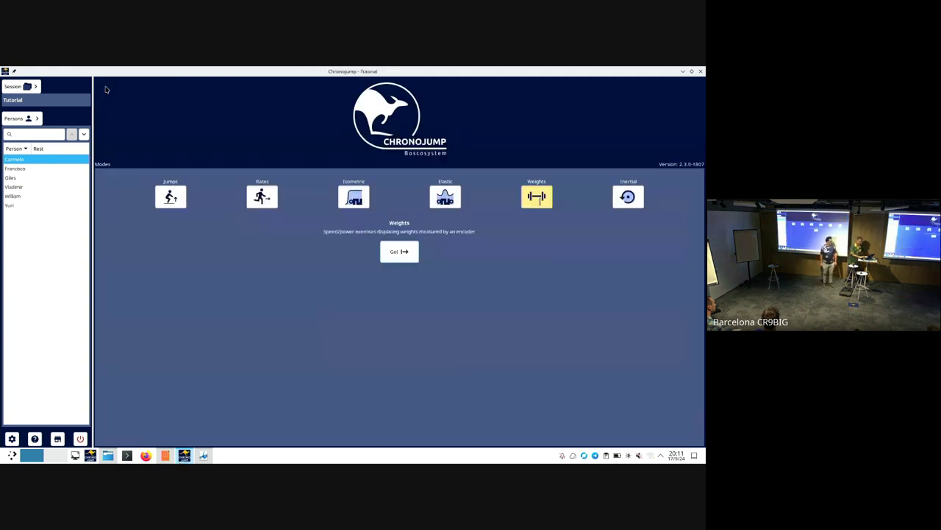
pyautogui.click(31, 119)
pyautogui.click(345, 210)
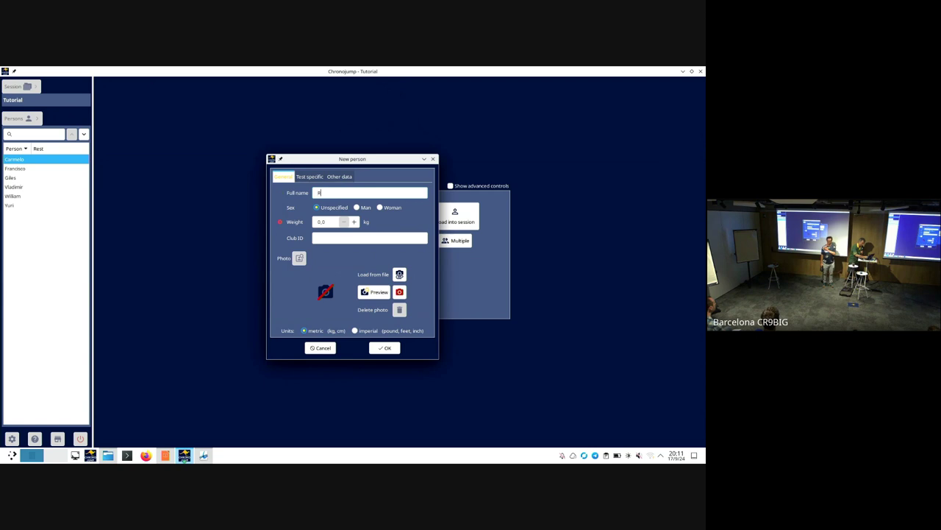
pyautogui.write('Roger')
pyautogui.press('Tab')
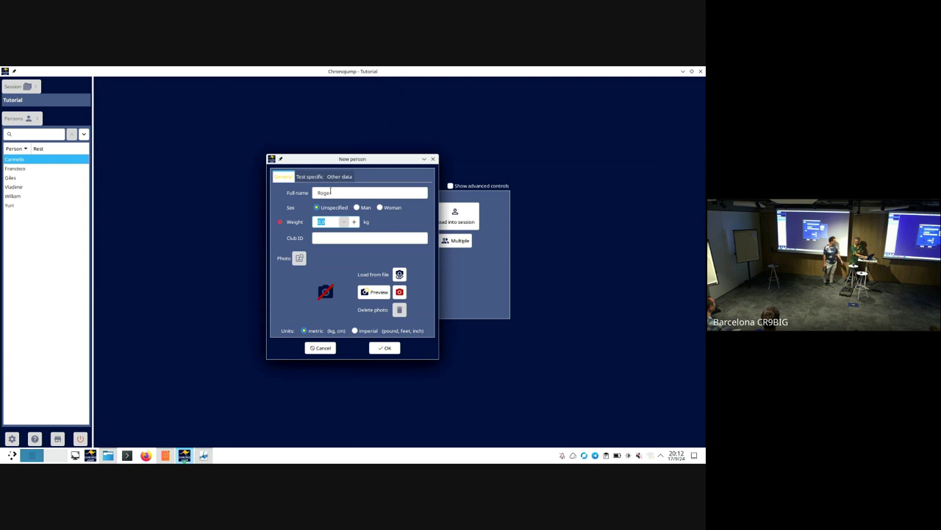
pyautogui.write('80')
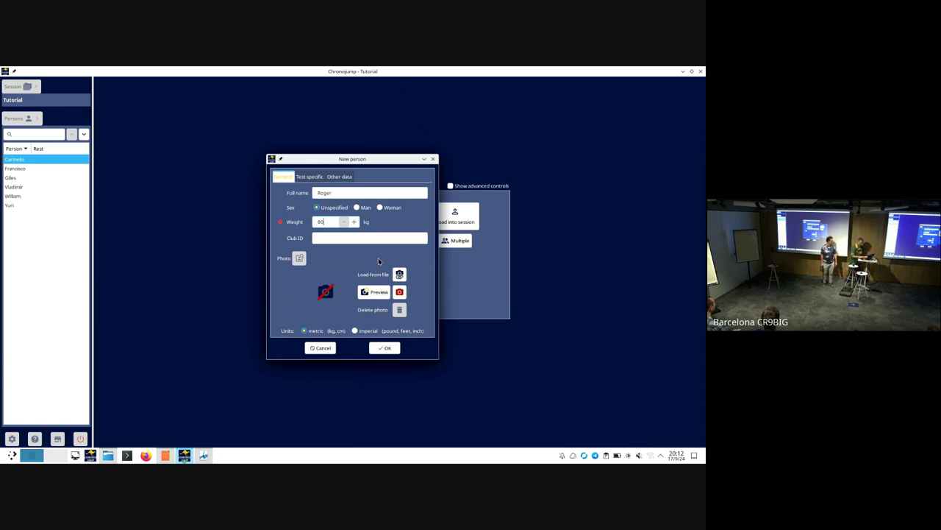
pyautogui.click(393, 351)
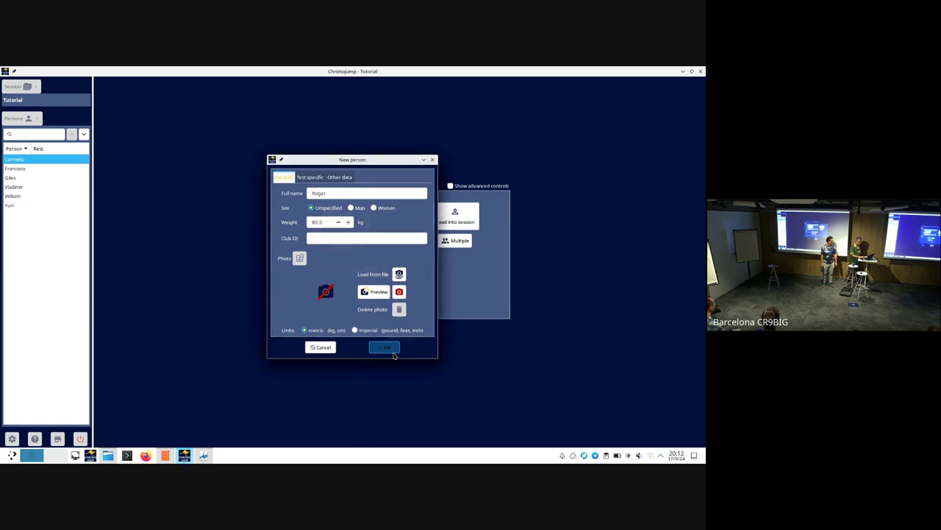
pyautogui.click(396, 337)
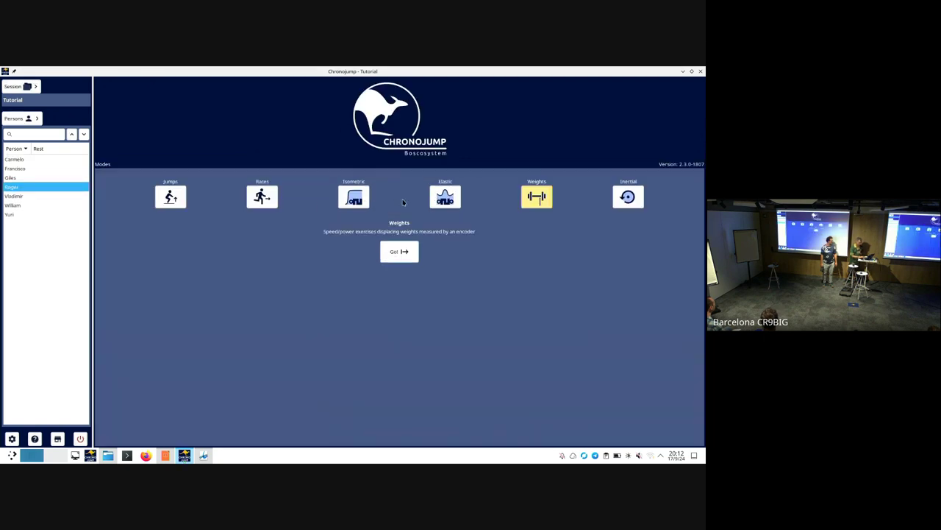
# Set up an Isometric capture with the detected force sensor on ttyUSB0 and the Hand Grip exercise
pyautogui.click(357, 202)
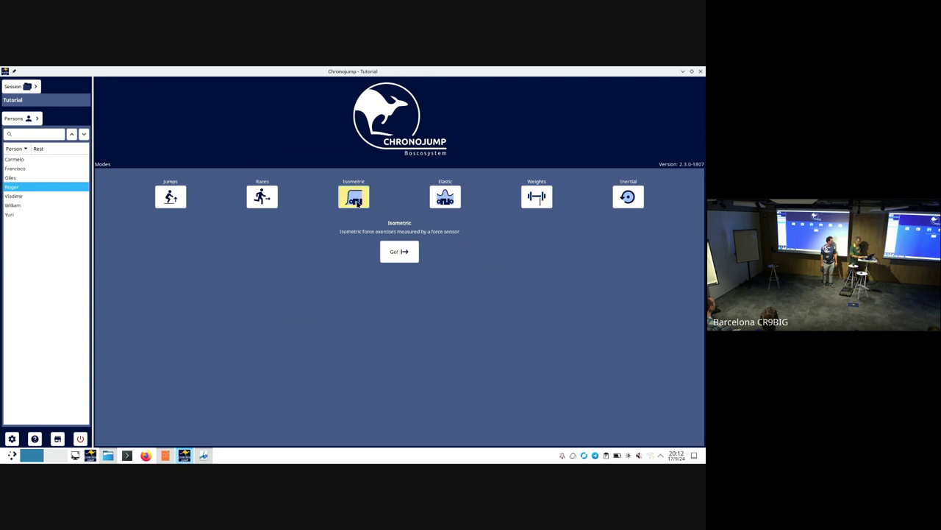
pyautogui.click(356, 203)
pyautogui.click(432, 111)
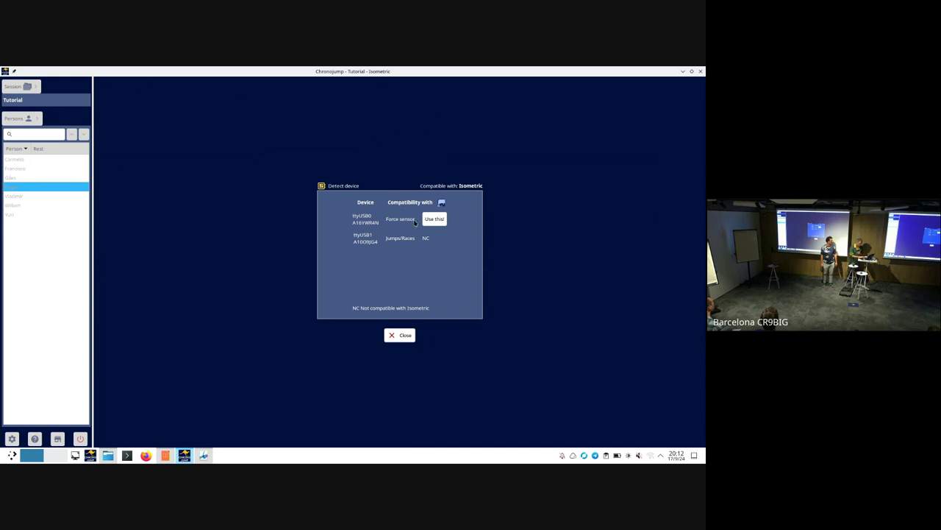
pyautogui.click(433, 218)
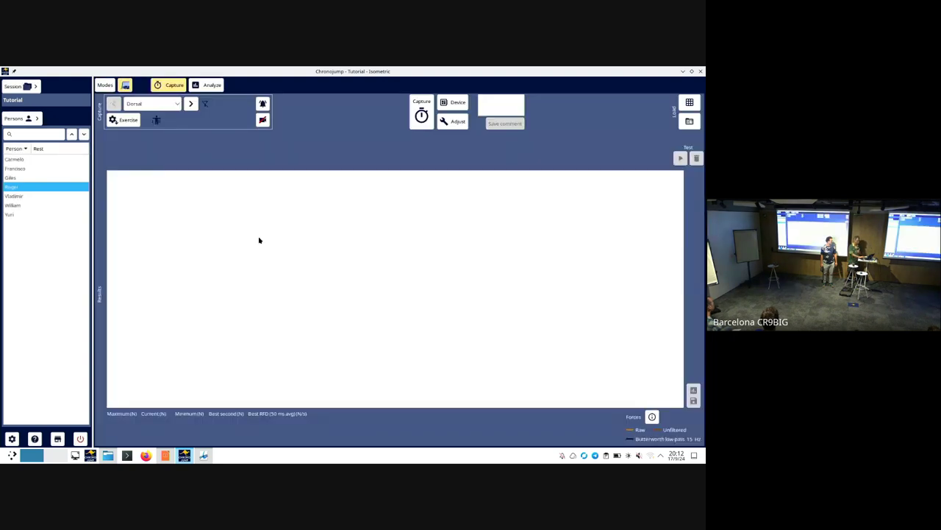
pyautogui.click(169, 104)
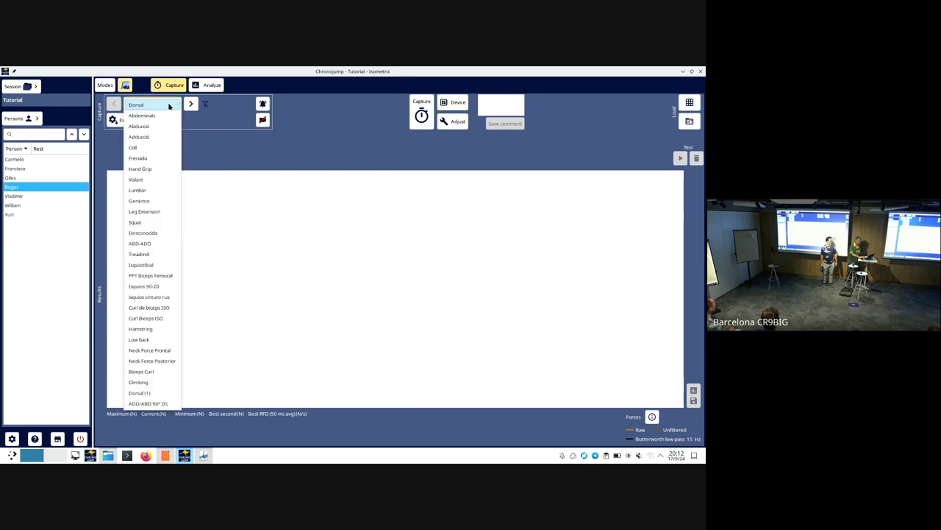
pyautogui.click(151, 169)
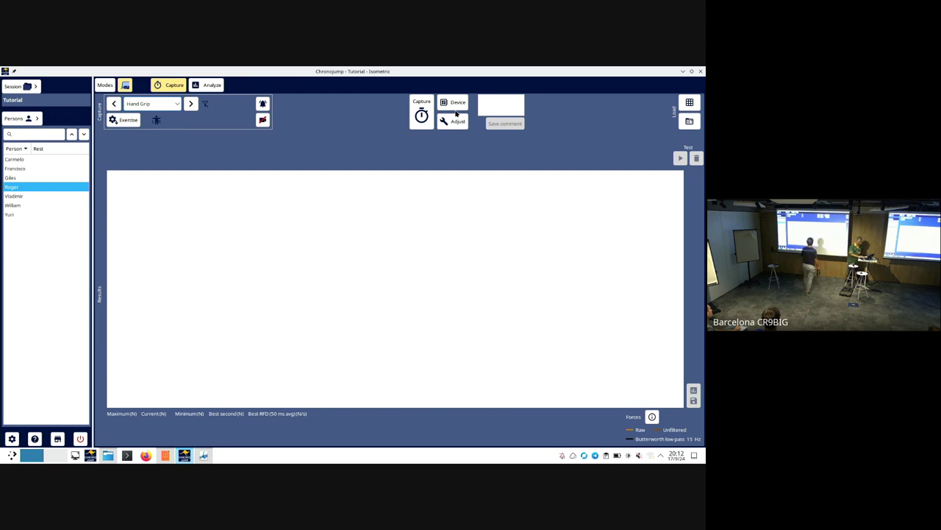
# Cancel the questionnaire capture and record a Hand Grip force test with feedback display turned off
pyautogui.click(429, 112)
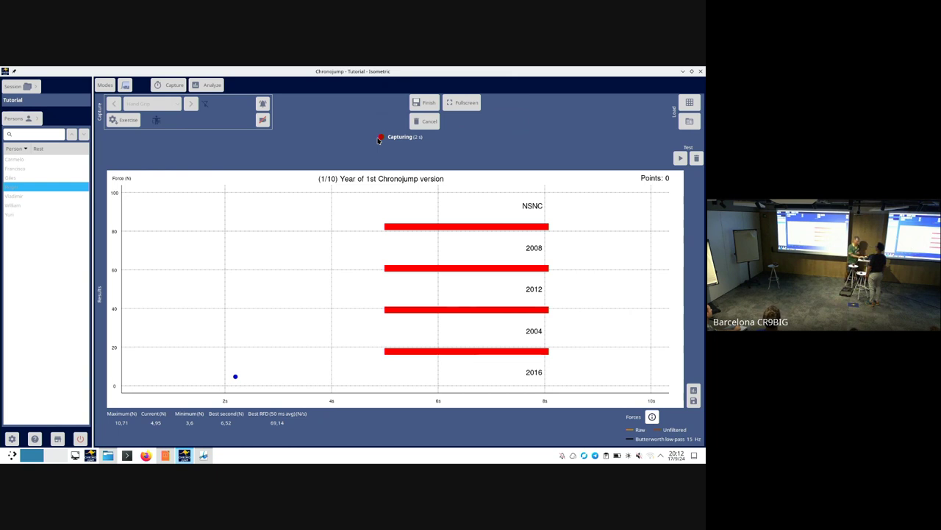
pyautogui.press('Escape')
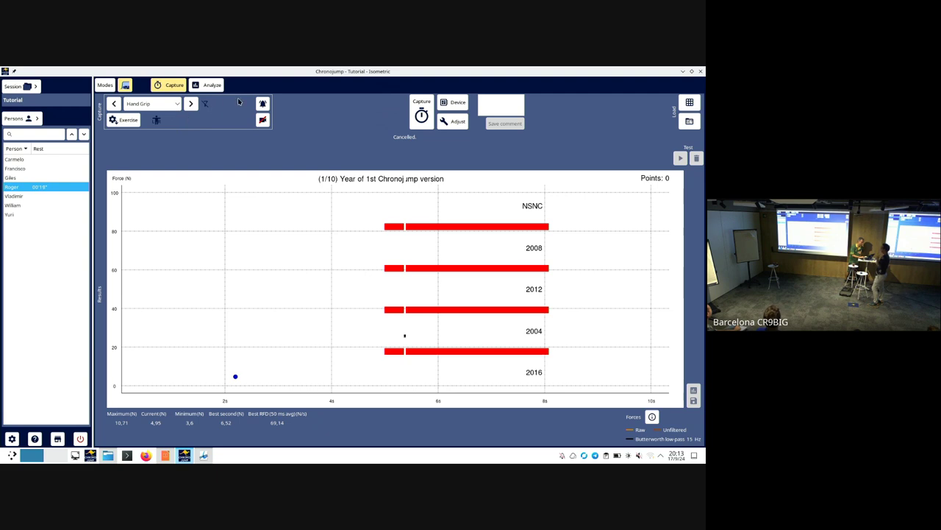
pyautogui.click(263, 104)
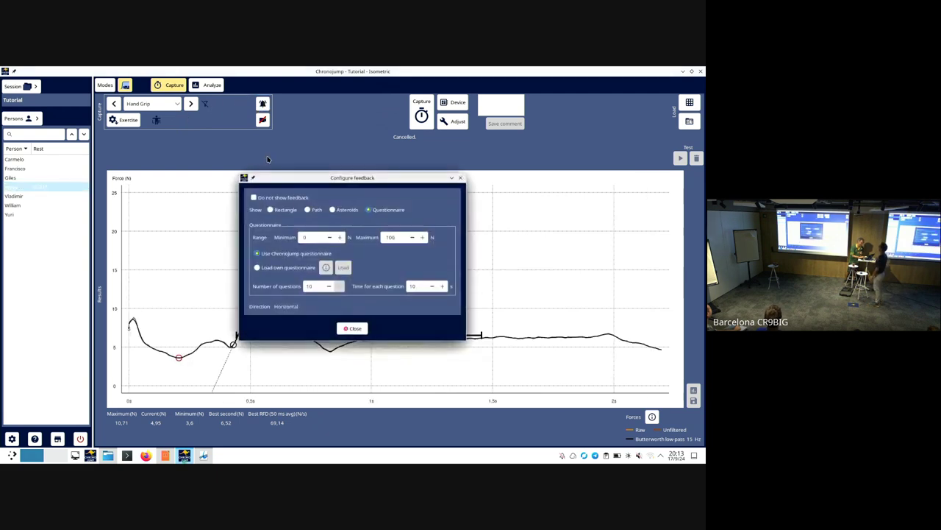
pyautogui.click(260, 199)
pyautogui.click(295, 236)
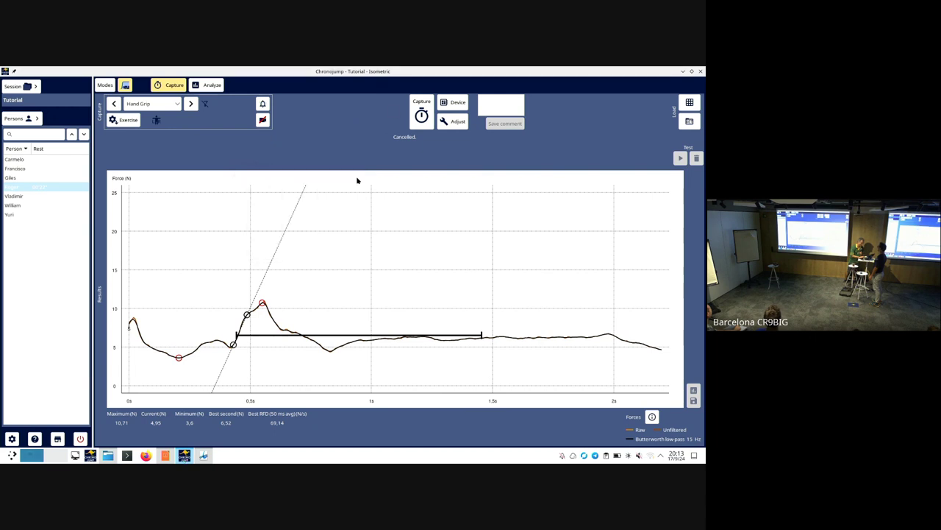
pyautogui.click(420, 114)
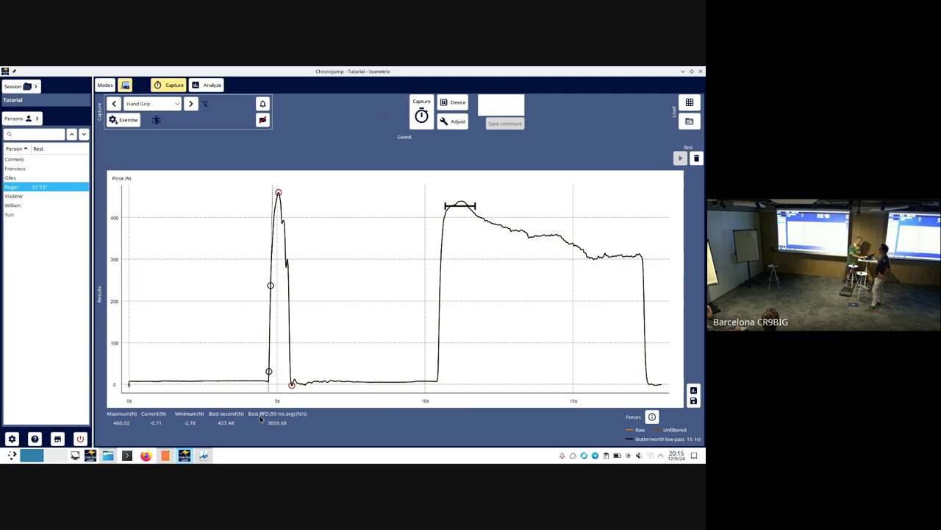
# Analyze the current Hand Grip set over its second effort, with A at about 10.36 s and B at the end of the recording
pyautogui.click(213, 85)
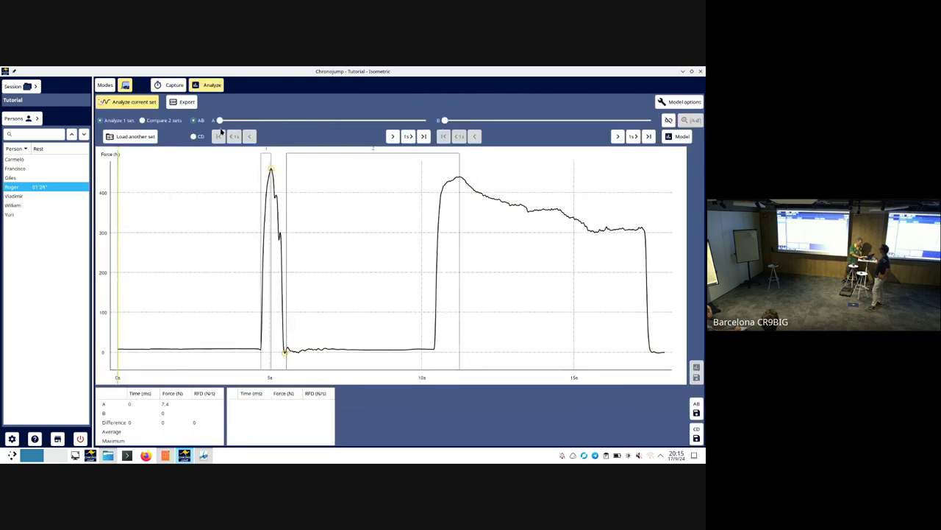
pyautogui.moveTo(221, 125); pyautogui.dragTo(316, 111)
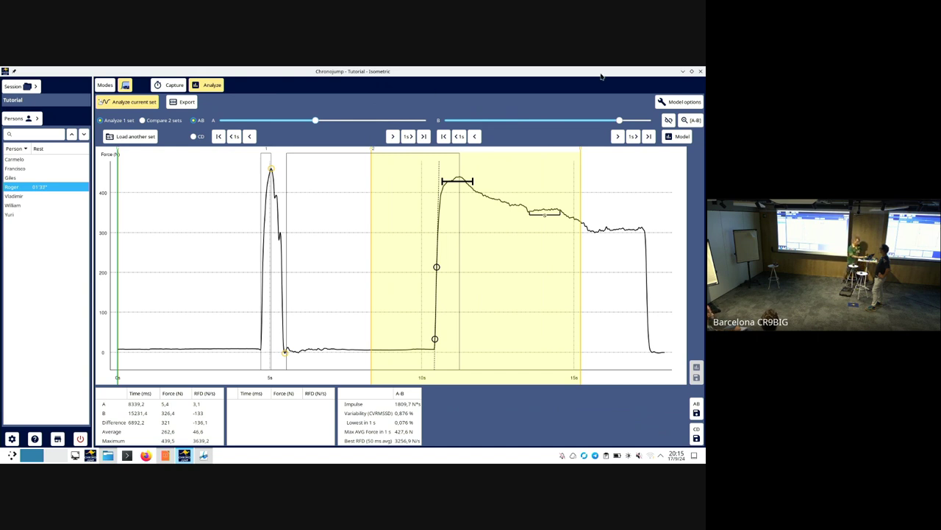
pyautogui.moveTo(622, 122); pyautogui.dragTo(626, 123)
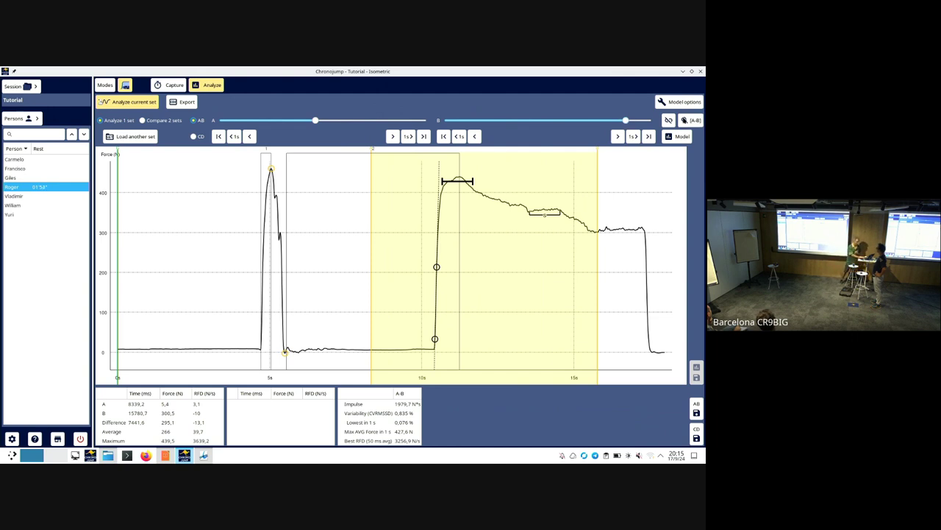
pyautogui.moveTo(625, 120); pyautogui.dragTo(674, 124)
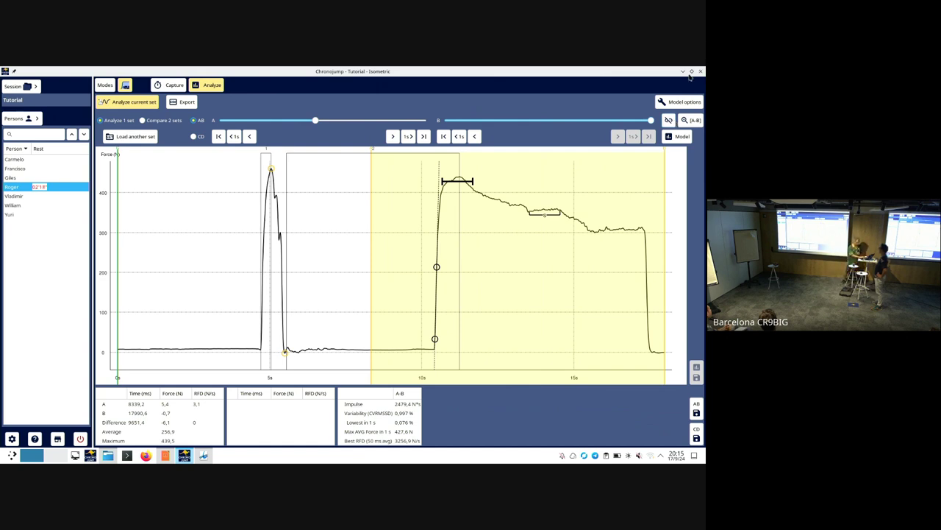
pyautogui.moveTo(317, 121); pyautogui.dragTo(340, 145)
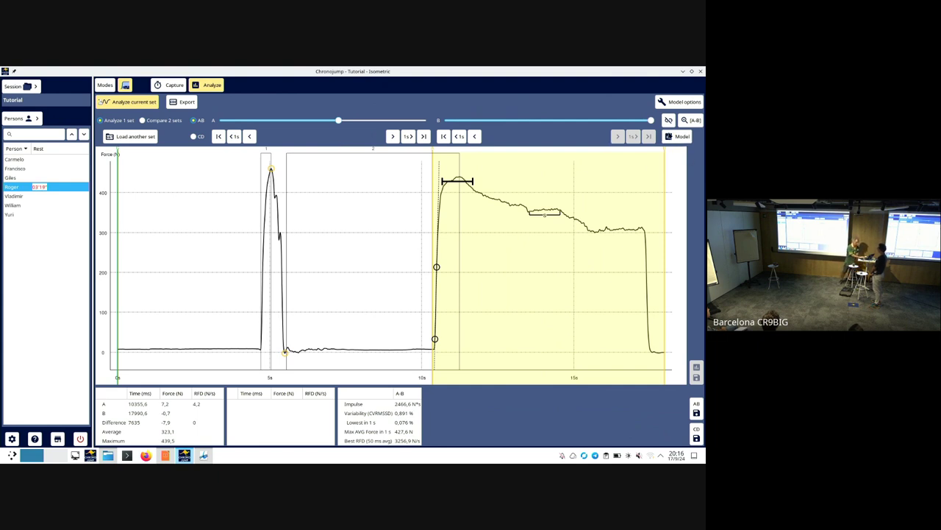
# View the force model of the selected A-B range, and return to the capture view
pyautogui.click(679, 139)
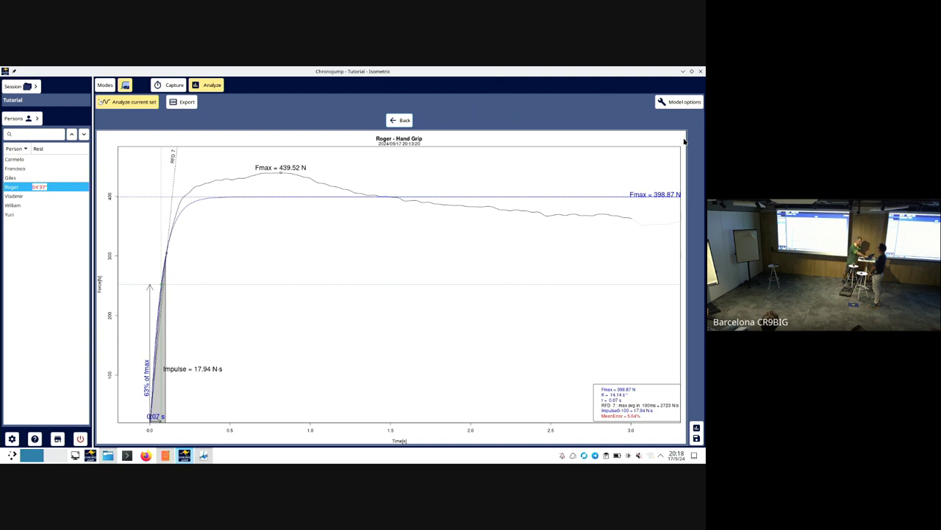
pyautogui.press('Escape')
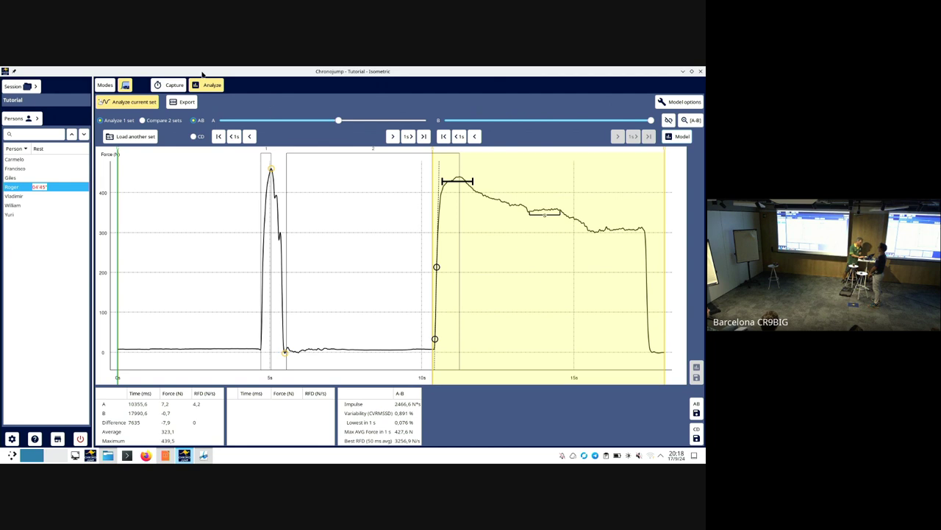
pyautogui.click(174, 86)
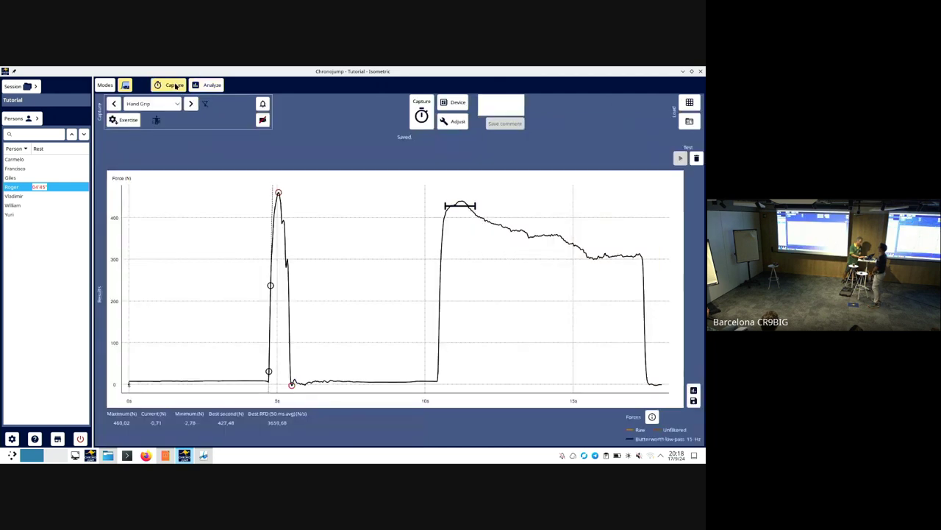
# Enable Path feedback for the capture with a force range of 0 to 30 N
pyautogui.click(263, 110)
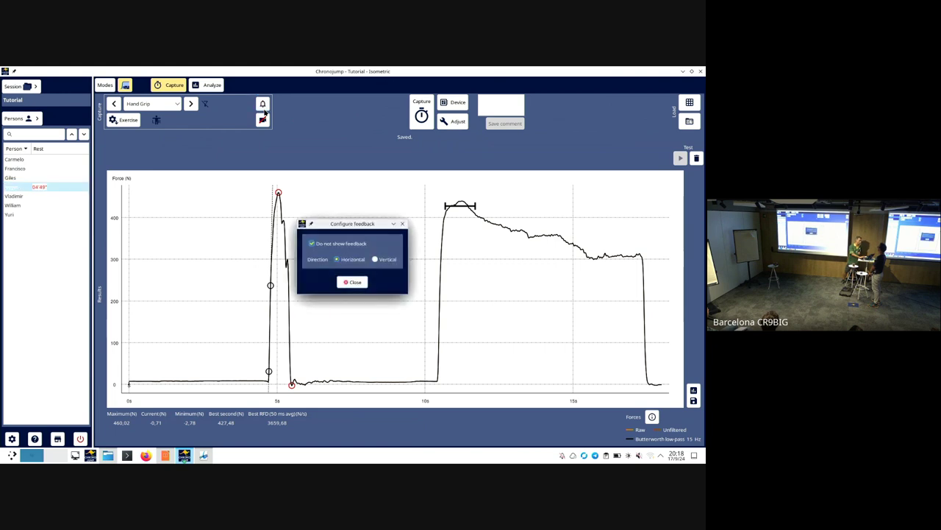
pyautogui.click(311, 243)
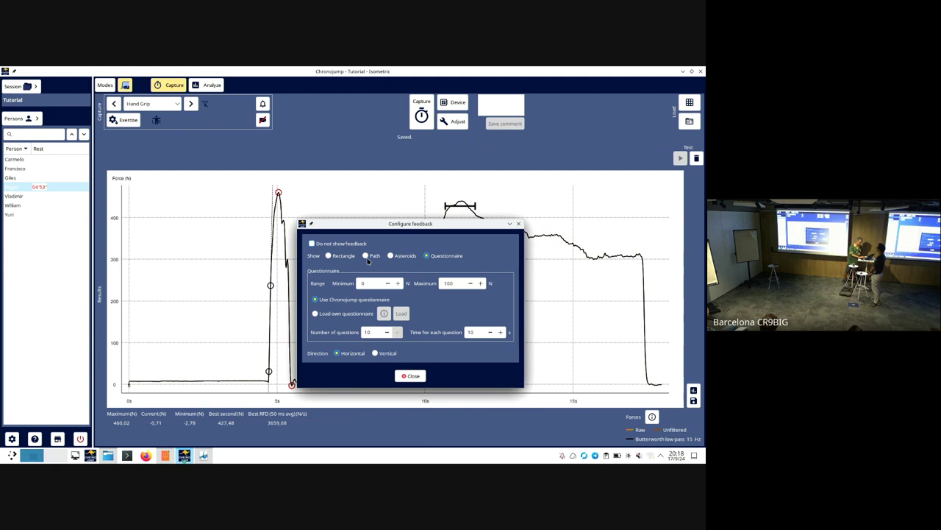
pyautogui.click(366, 255)
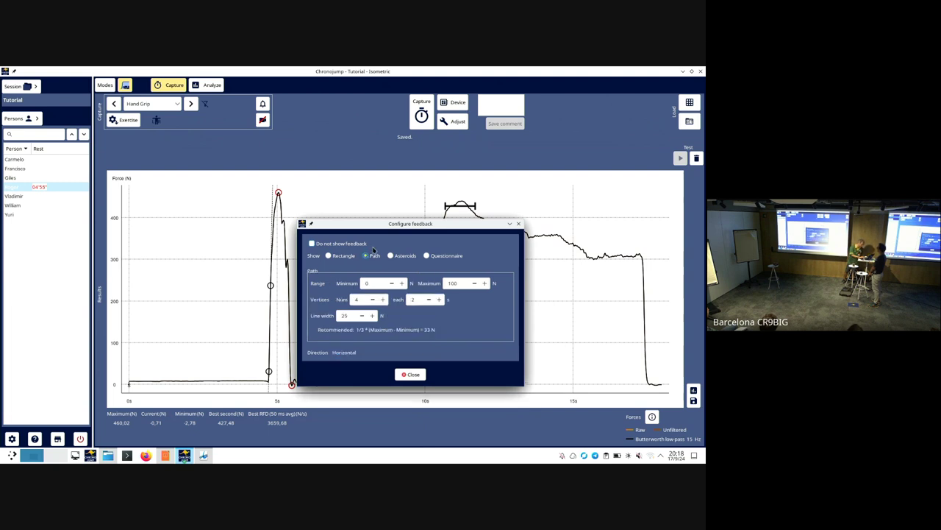
pyautogui.moveTo(375, 225); pyautogui.dragTo(340, 209)
pyautogui.doubleClick(340, 266)
pyautogui.doubleClick(419, 266)
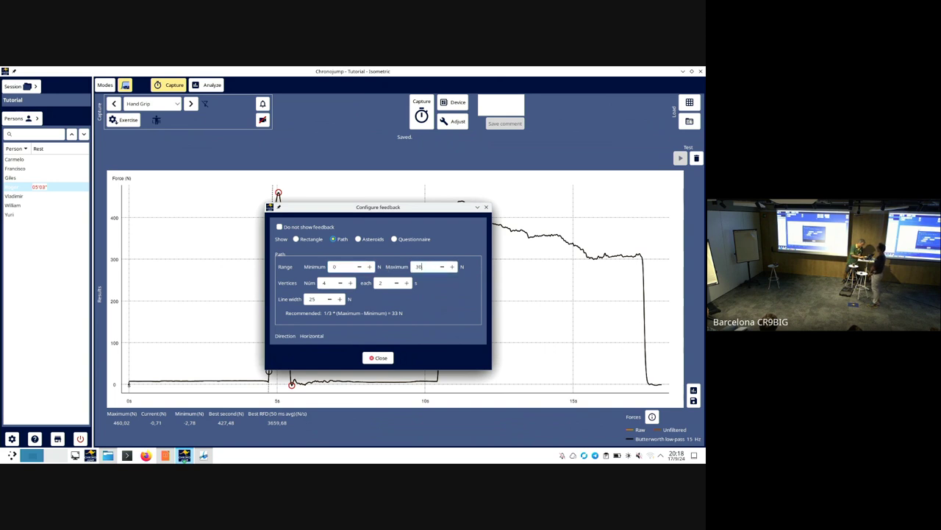
pyautogui.write('30')
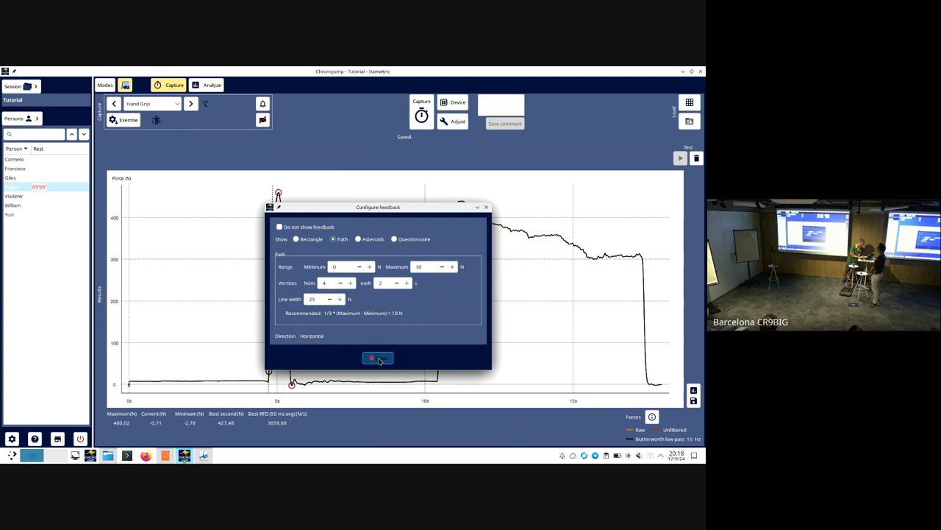
pyautogui.click(378, 357)
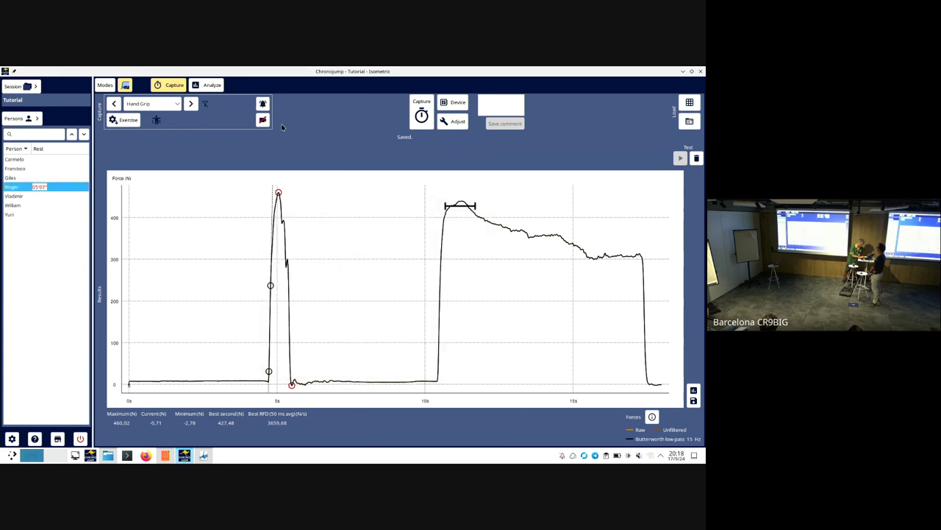
# Raise the Path feedback's maximum to 300 N and try a Hand Grip capture following the path
pyautogui.click(262, 103)
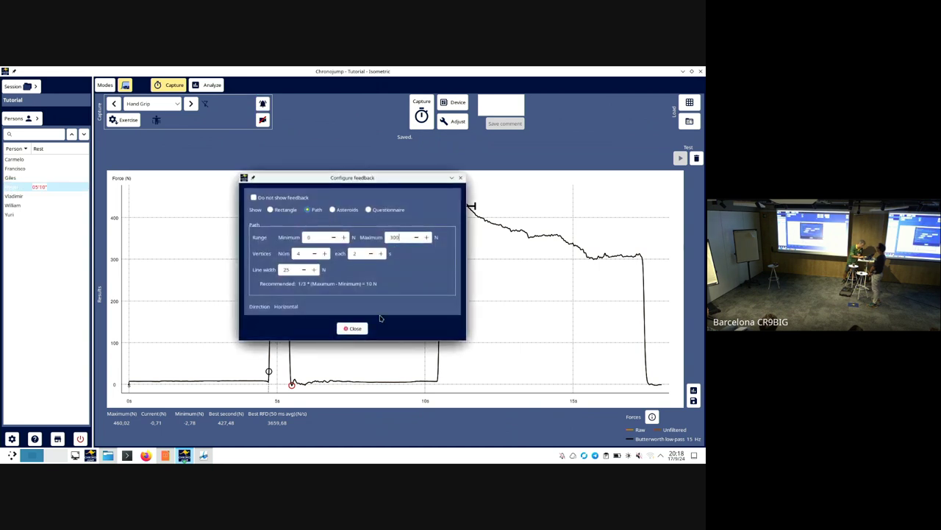
pyautogui.click(353, 328)
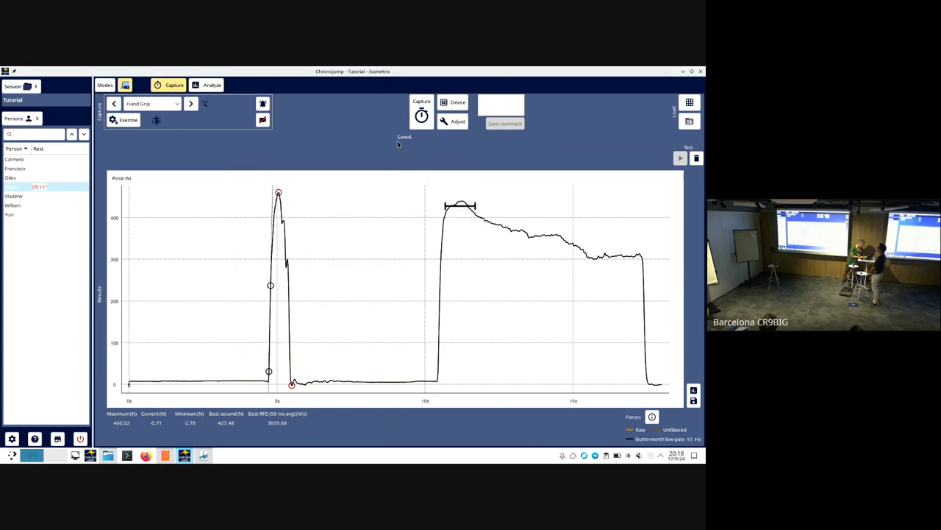
pyautogui.click(421, 116)
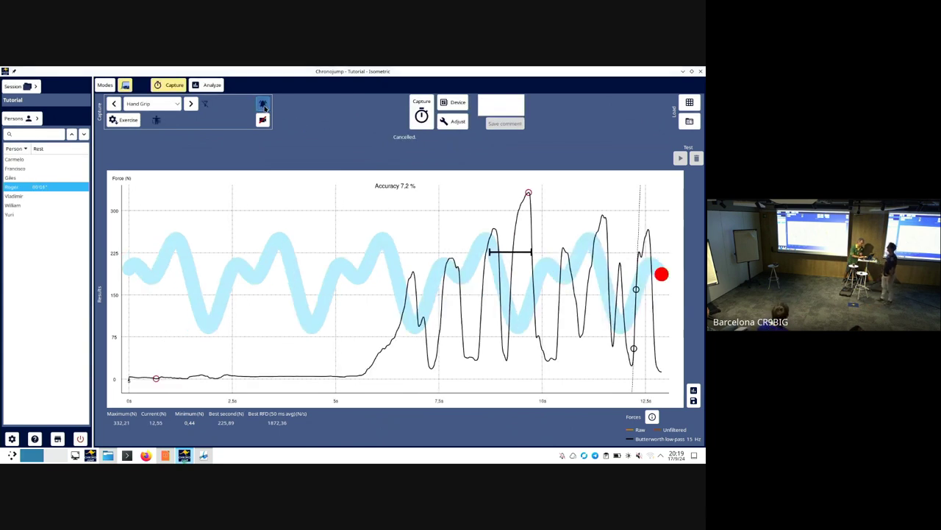
# Set the Path line width to 75 N and record another Hand Grip capture
pyautogui.click(263, 105)
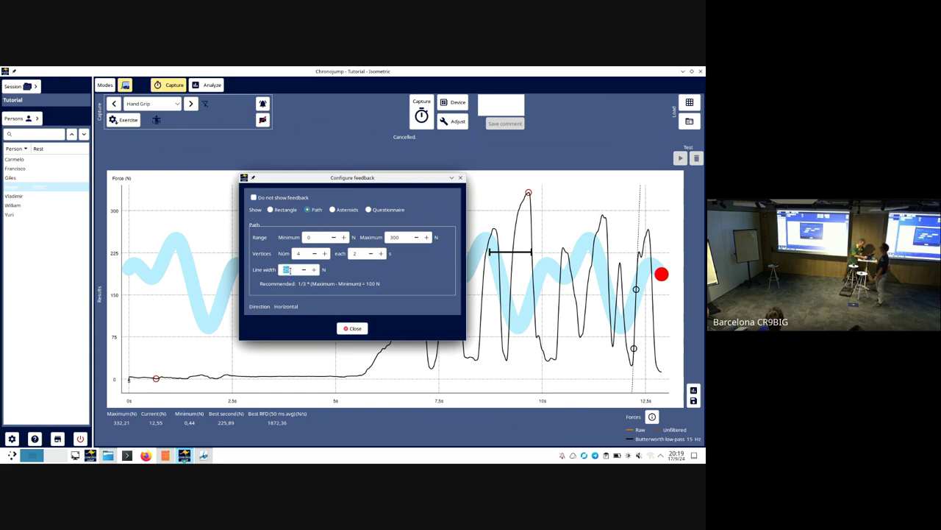
pyautogui.click(353, 328)
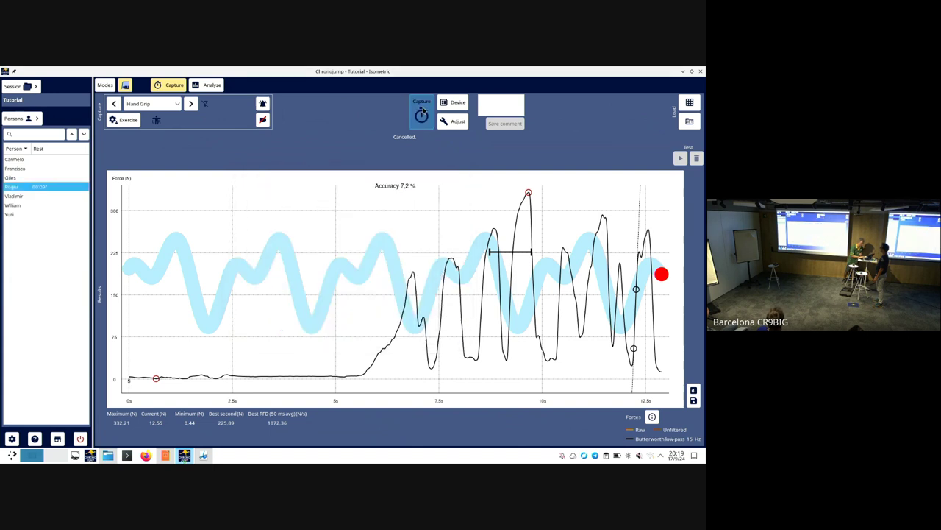
pyautogui.click(422, 114)
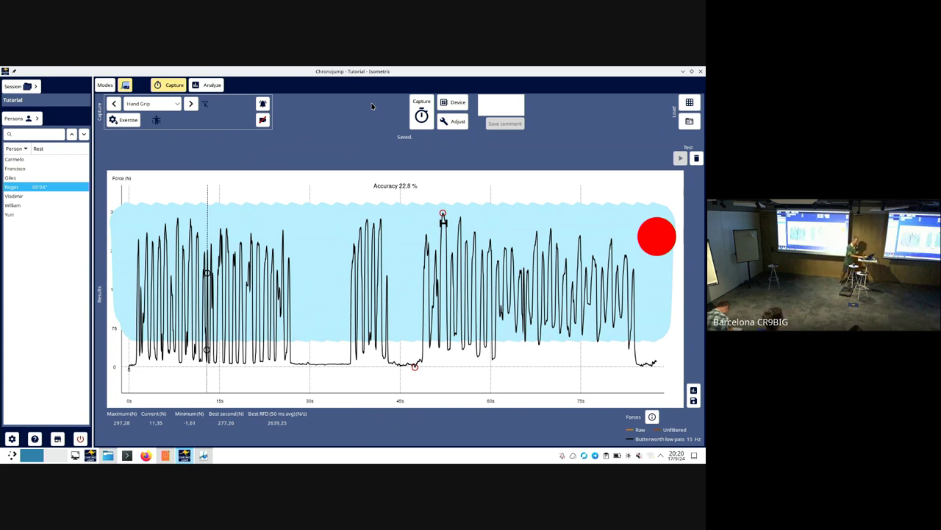
# Glance at the analysis of the path-guided set, and switch the capture feedback to Asteroids
pyautogui.click(209, 84)
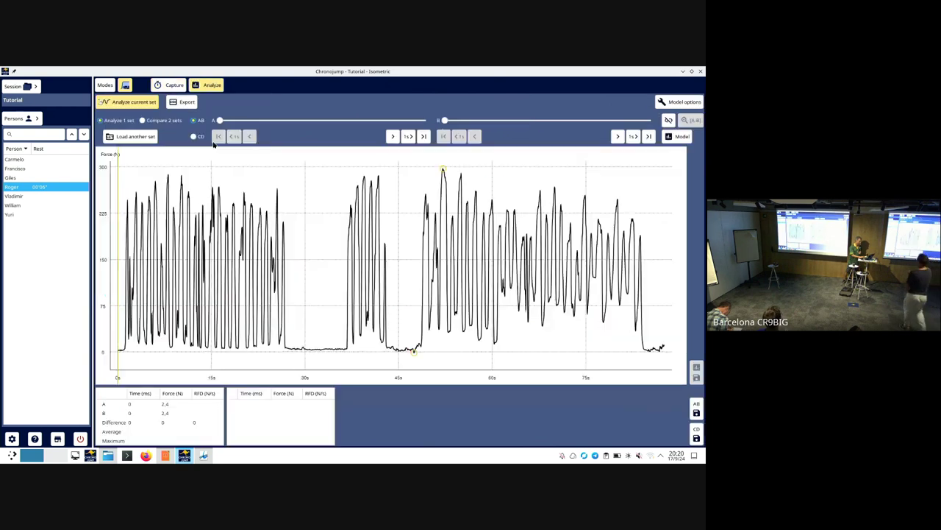
pyautogui.click(169, 84)
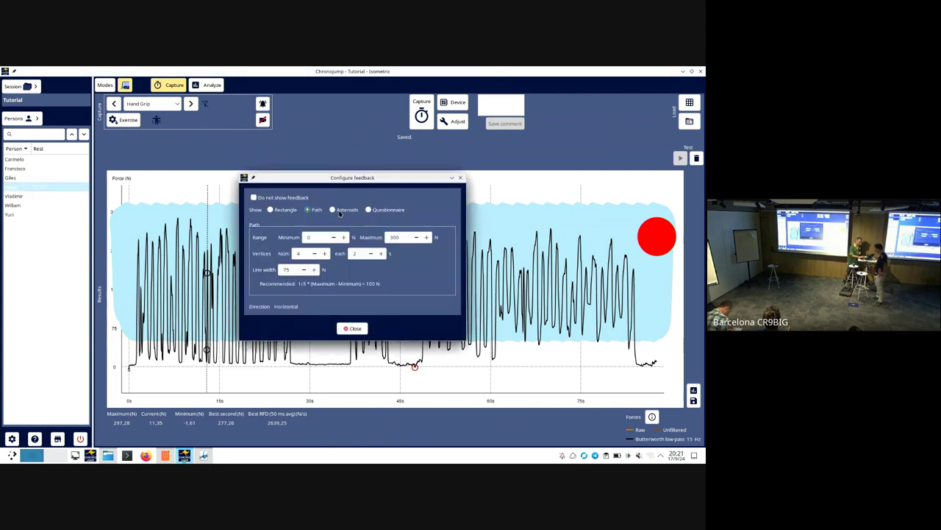
pyautogui.click(340, 213)
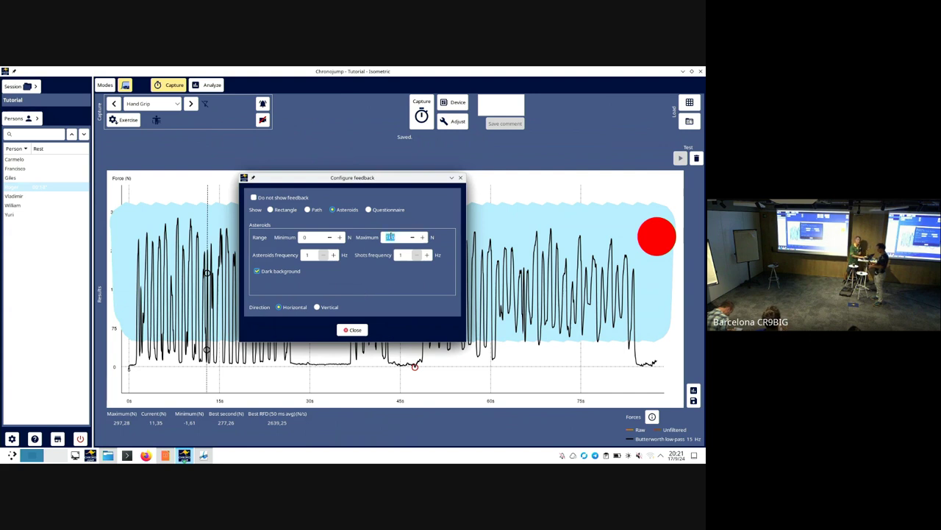
pyautogui.press('Return')
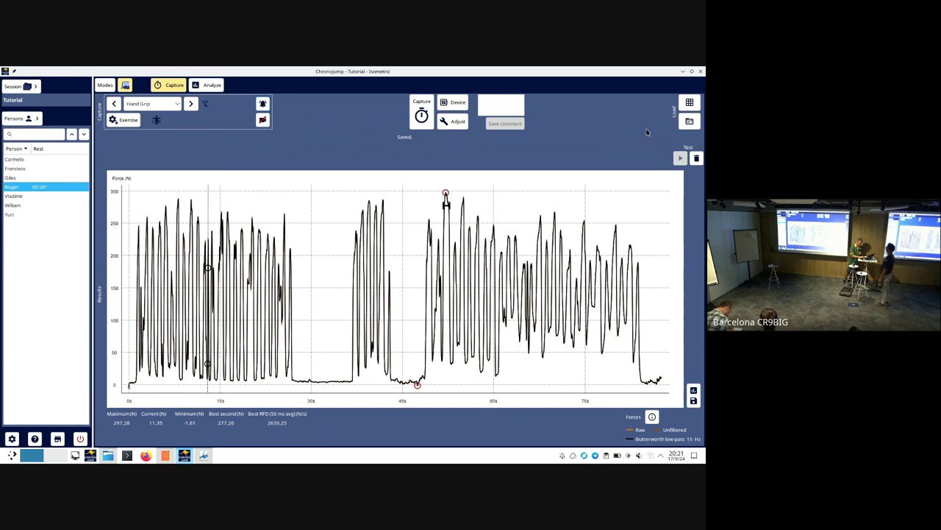
# Load the athlete's first Hand Grip set and recalculate it with laterality set to Right
pyautogui.click(692, 123)
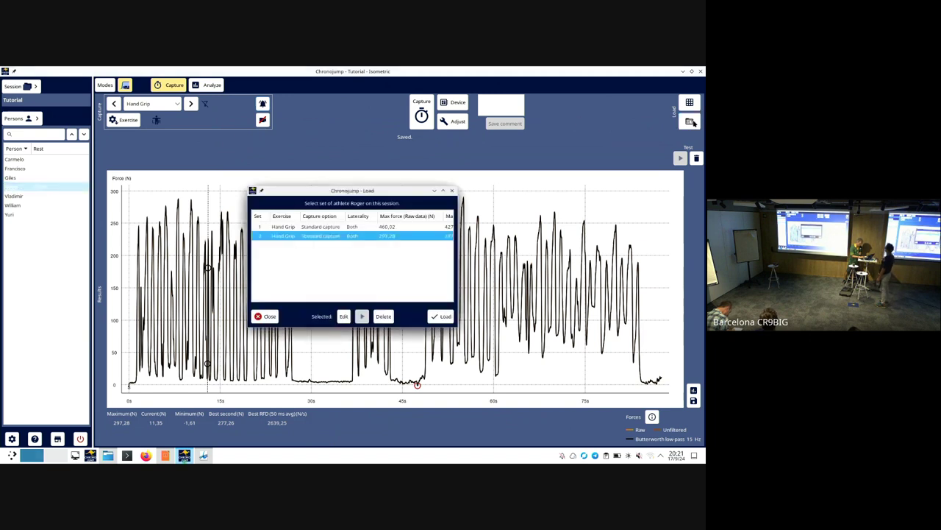
pyautogui.doubleClick(346, 229)
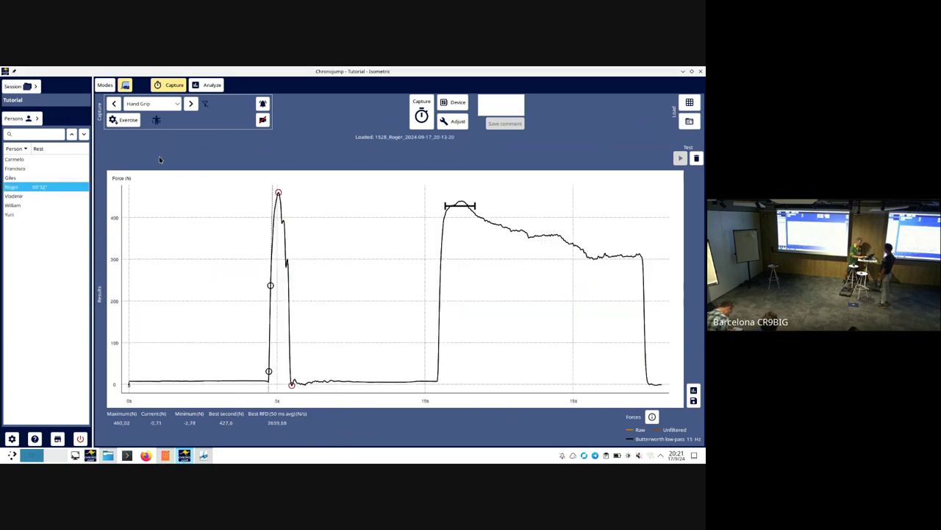
pyautogui.click(125, 120)
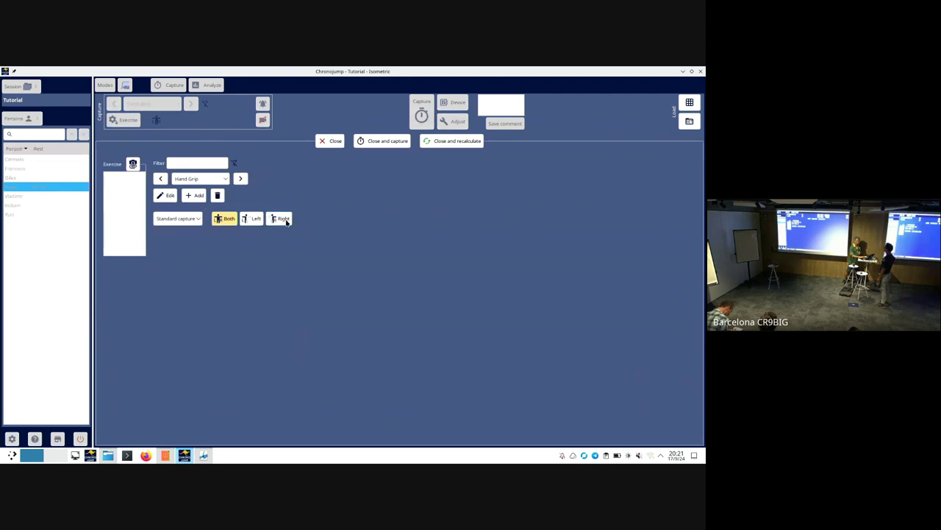
pyautogui.click(284, 219)
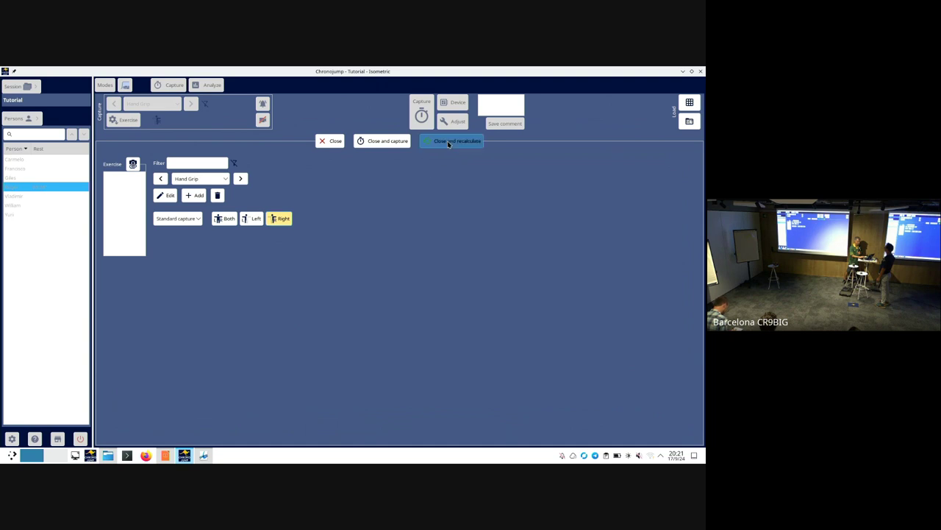
pyautogui.click(448, 141)
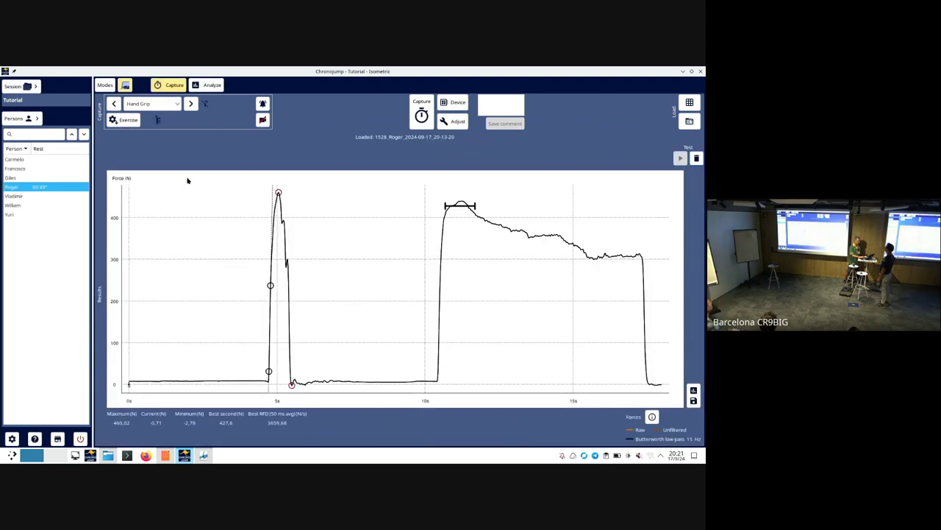
# Try to capture another Hand Grip test with the exercise's laterality set to Left
pyautogui.click(125, 120)
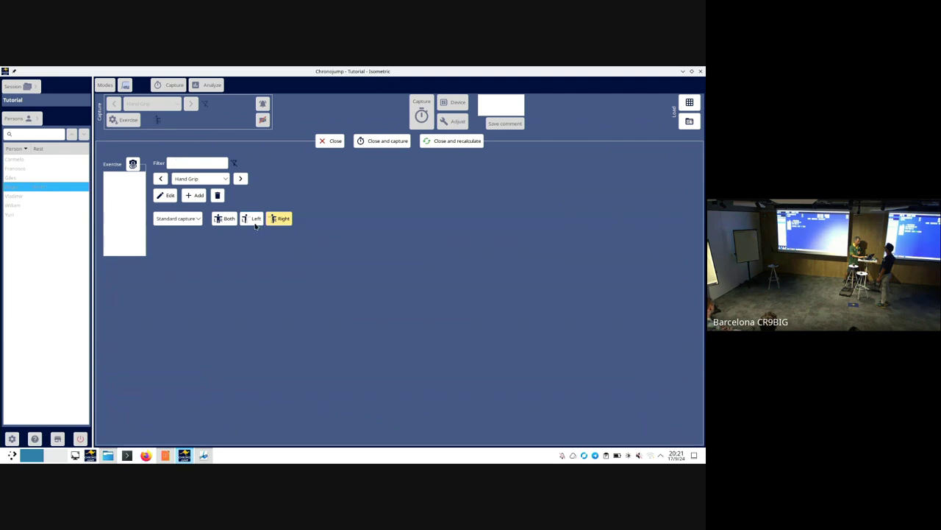
pyautogui.click(255, 223)
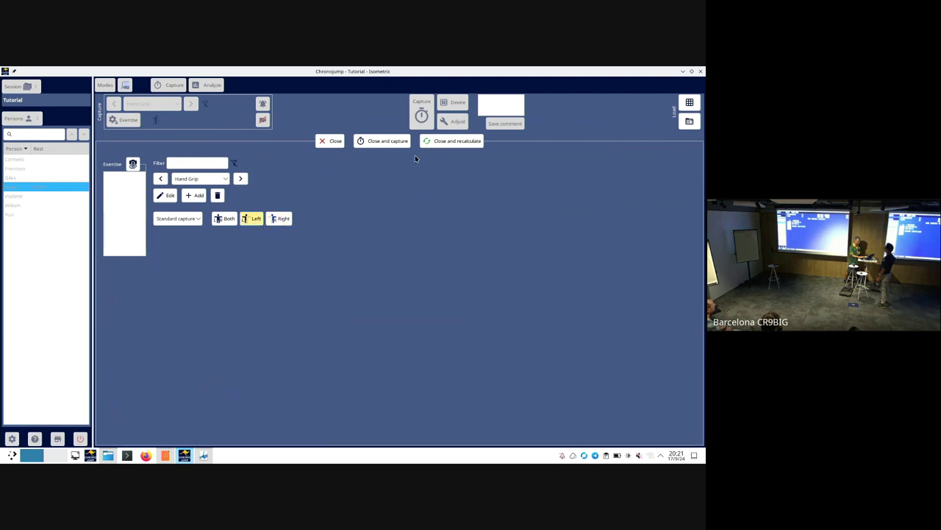
pyautogui.click(378, 142)
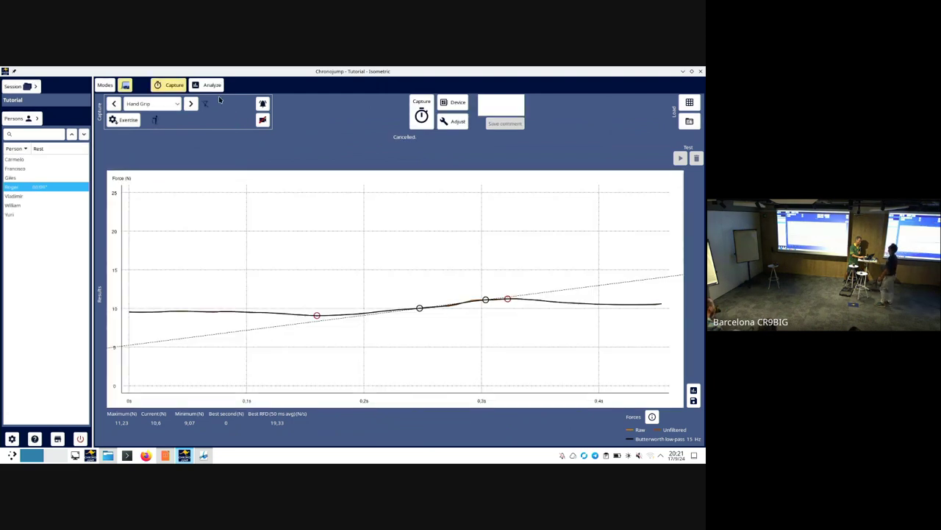
# Close and relaunch Chronojump, and continue into the program without sending an error log
pyautogui.hotkey('alt', 'F4')
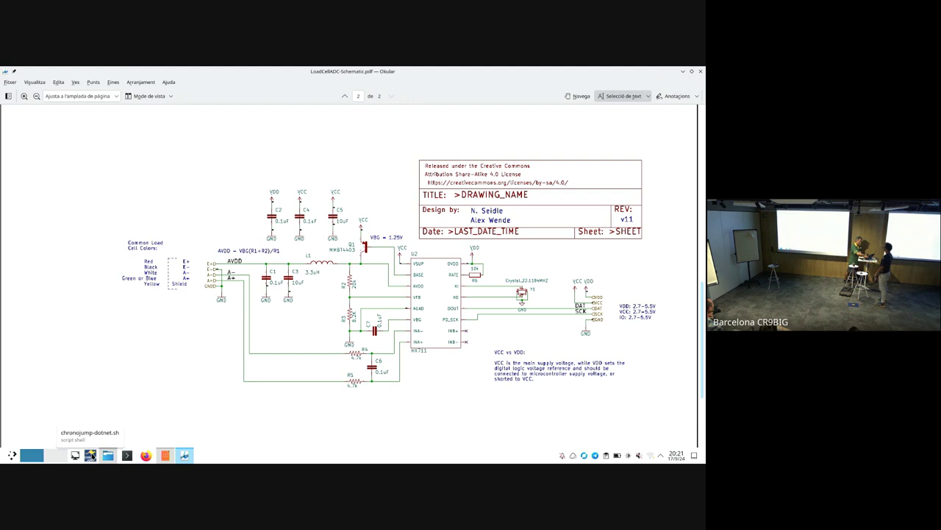
pyautogui.hotkey('alt', 'Tab')
pyautogui.hotkey('alt', 'Tab')
pyautogui.hotkey('alt', 'Tab')
pyautogui.hotkey('alt', 'Tab')
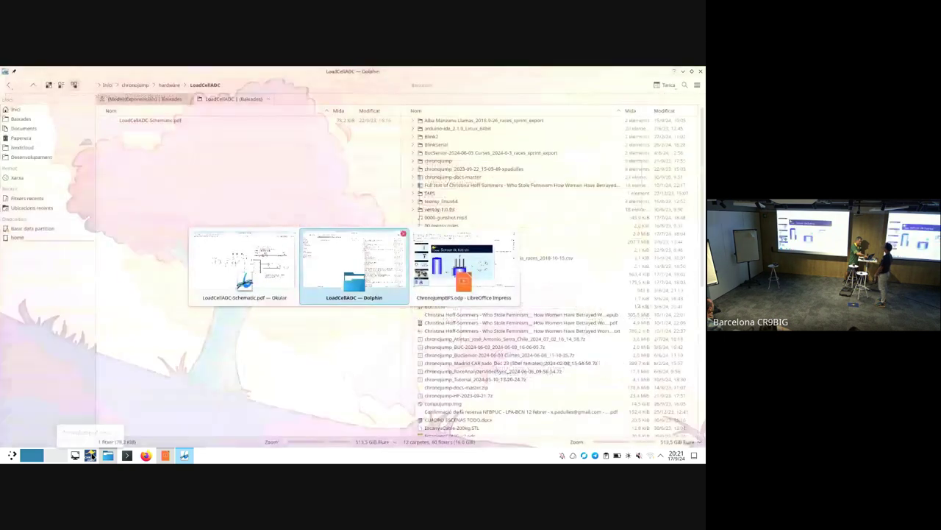
pyautogui.hotkey('alt', 'shift', 'Tab')
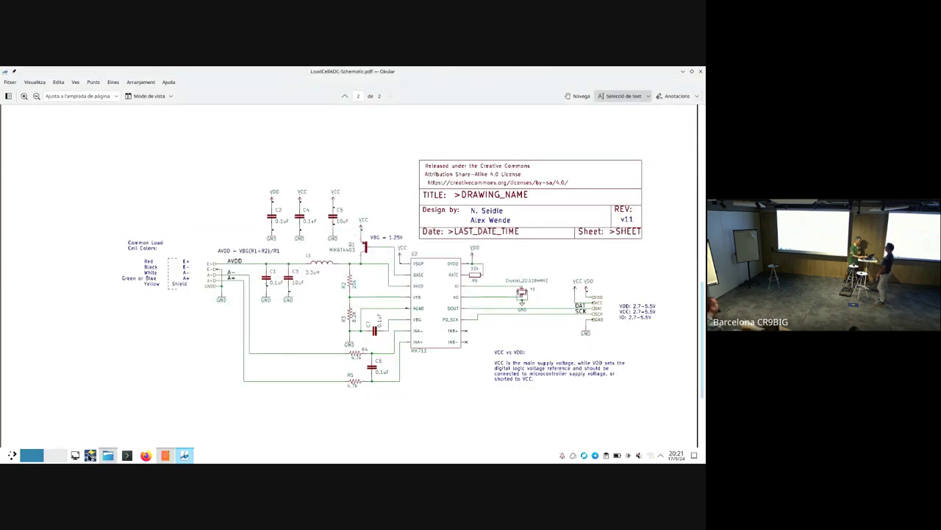
pyautogui.click(90, 455)
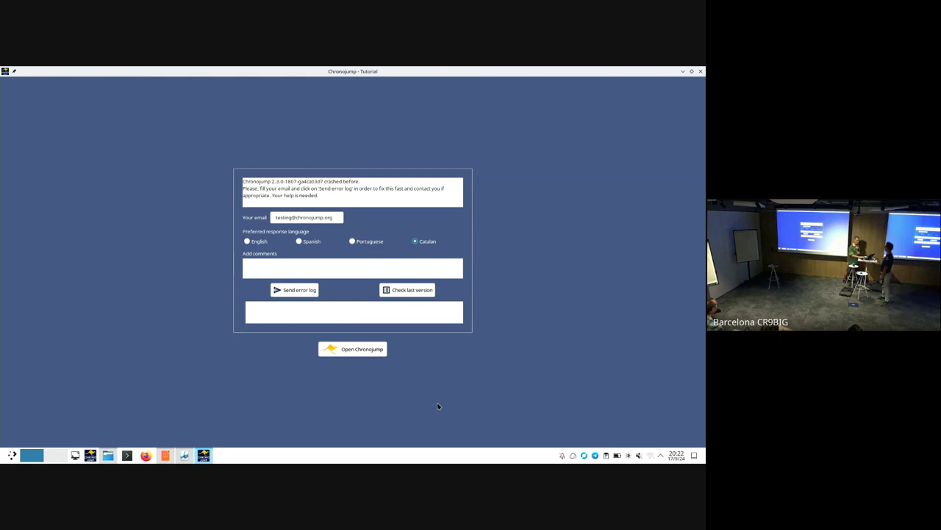
pyautogui.click(362, 349)
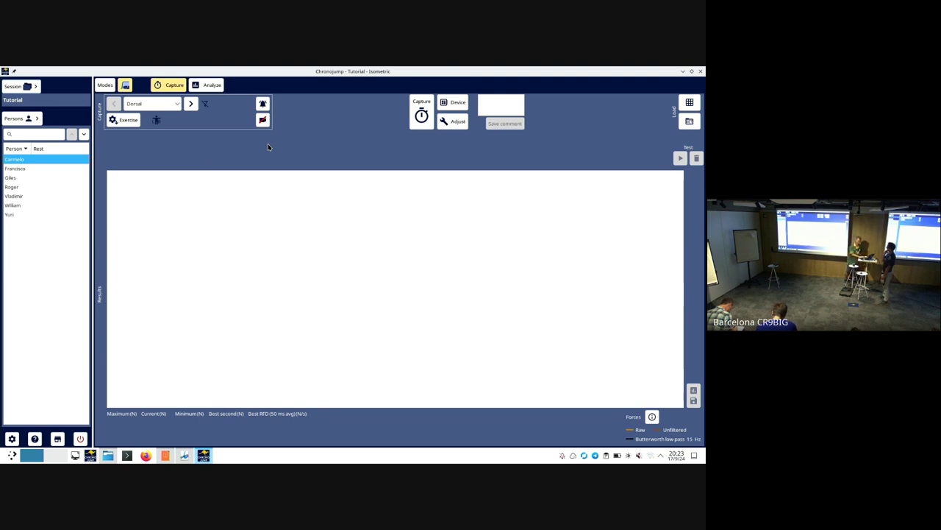
# Turn off the capture feedback and record a Dorsal isometric test for the first athlete in the list
pyautogui.click(212, 86)
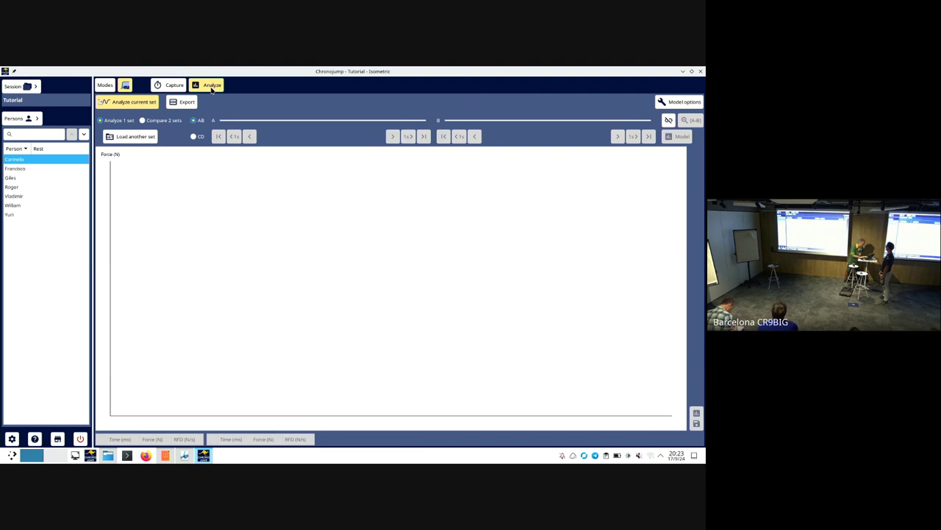
pyautogui.click(175, 85)
pyautogui.click(266, 103)
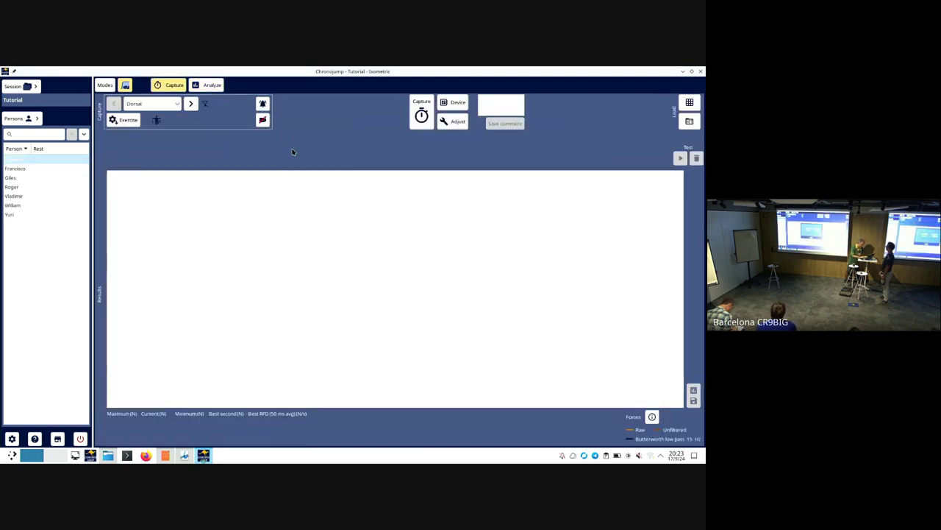
pyautogui.click(272, 208)
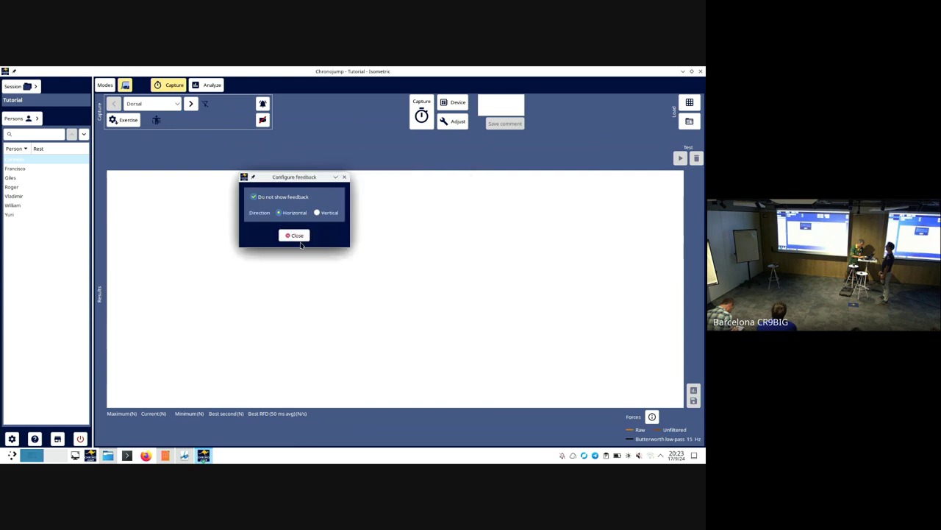
pyautogui.click(294, 235)
pyautogui.click(413, 108)
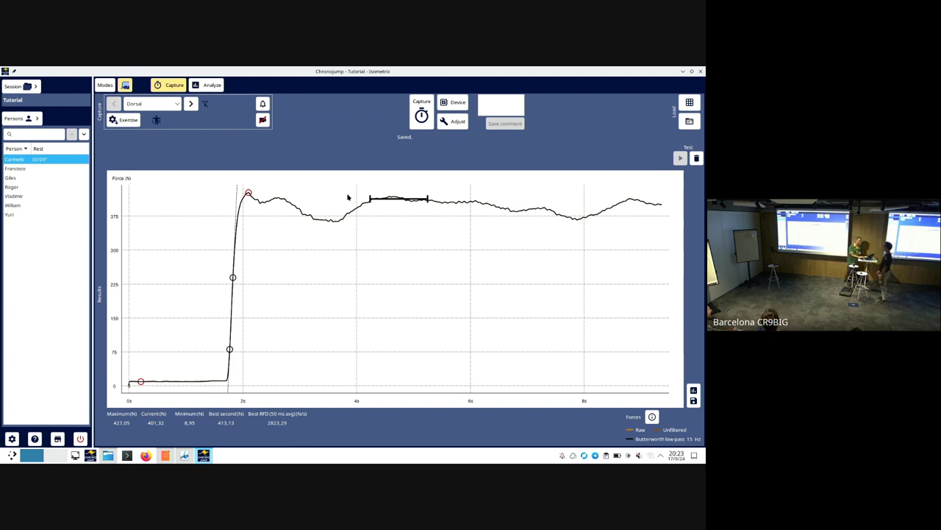
# Analyze the new Dorsal set in two-set comparison mode, checking the athlete's saved sets and keeping Dorsal as the first set
pyautogui.click(212, 85)
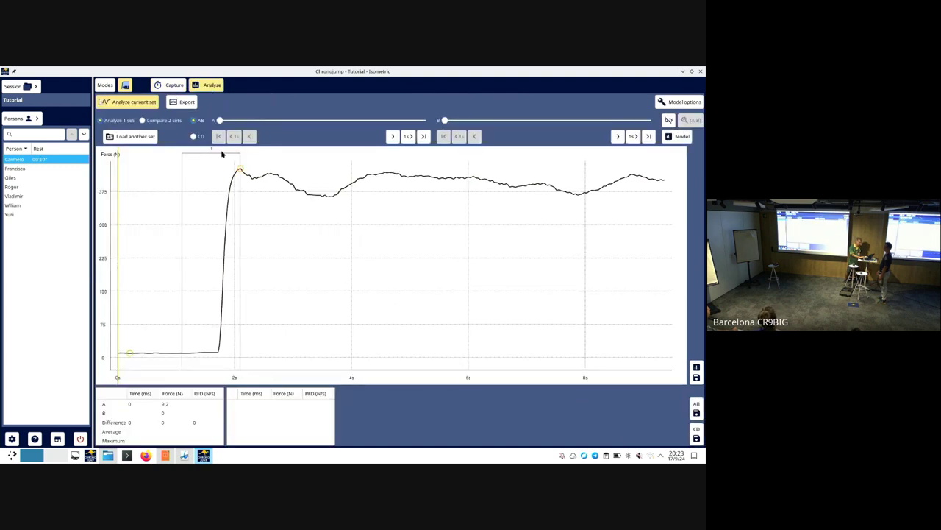
pyautogui.click(142, 121)
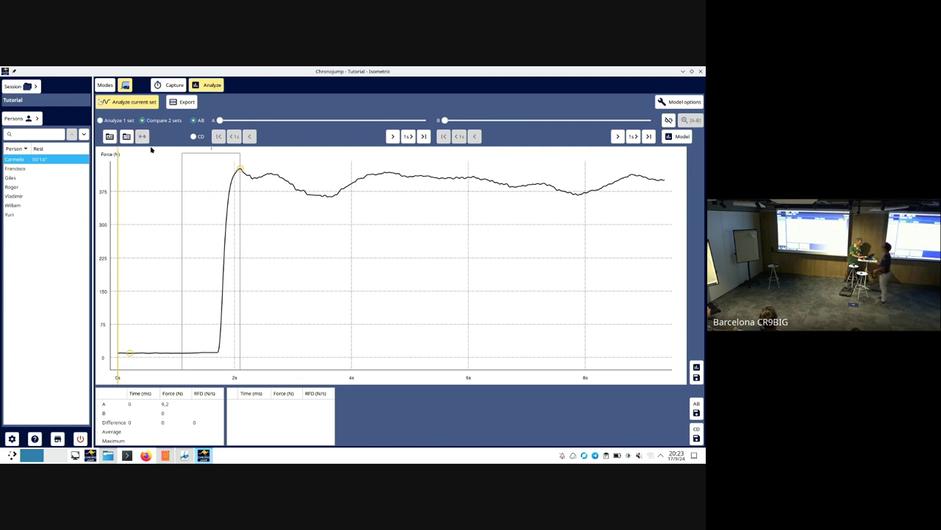
pyautogui.click(109, 137)
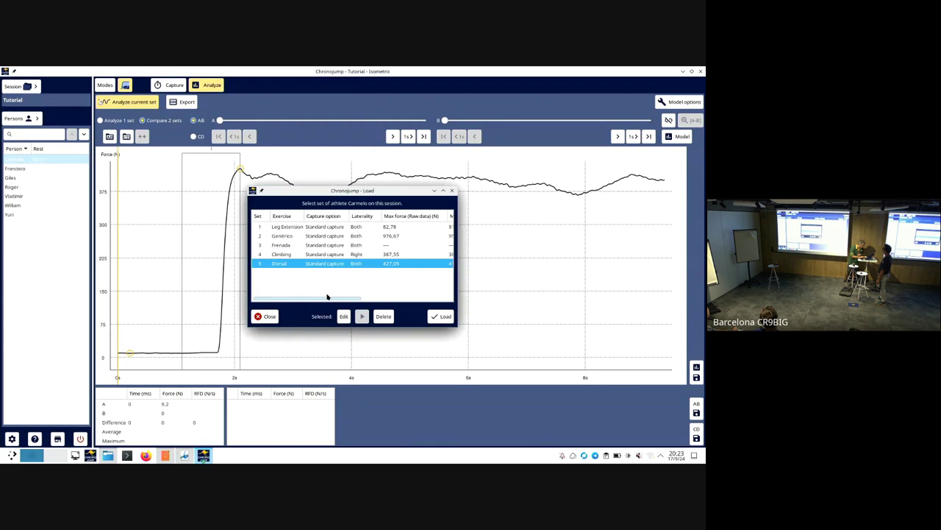
pyautogui.click(265, 318)
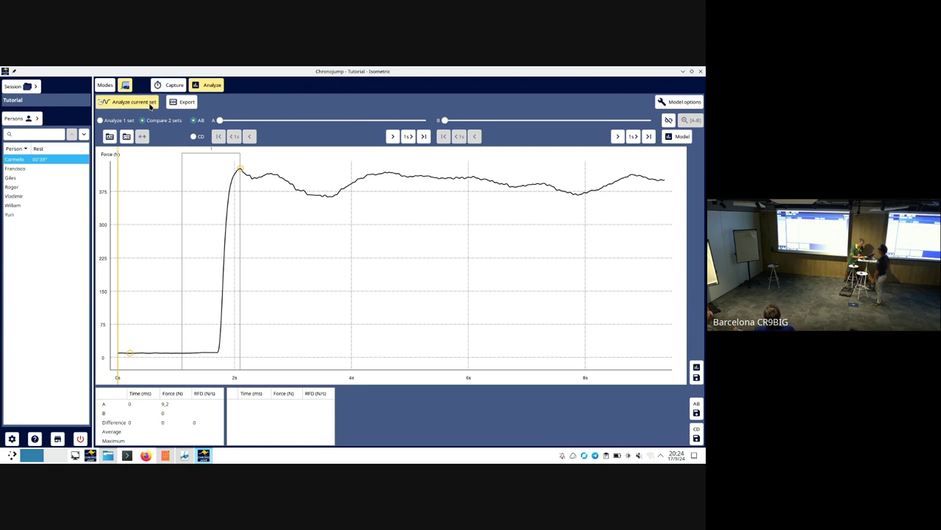
pyautogui.click(110, 136)
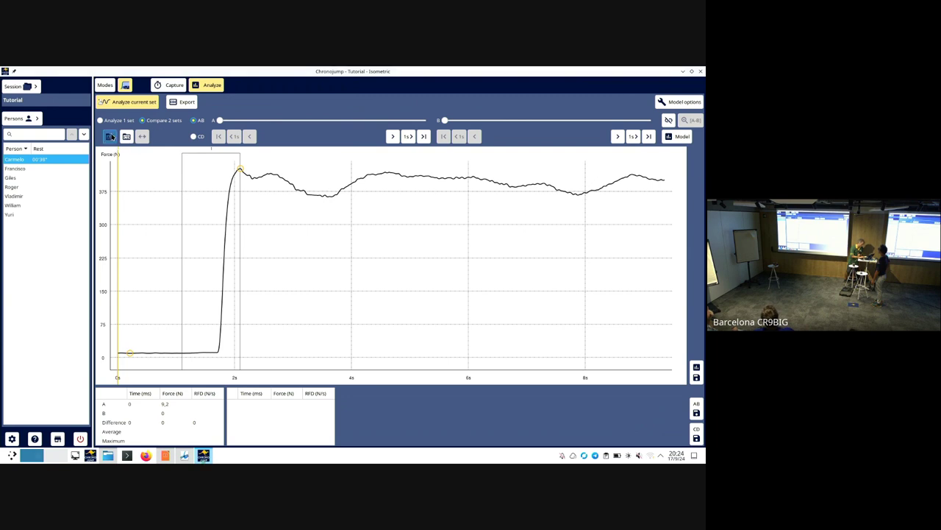
pyautogui.doubleClick(266, 248)
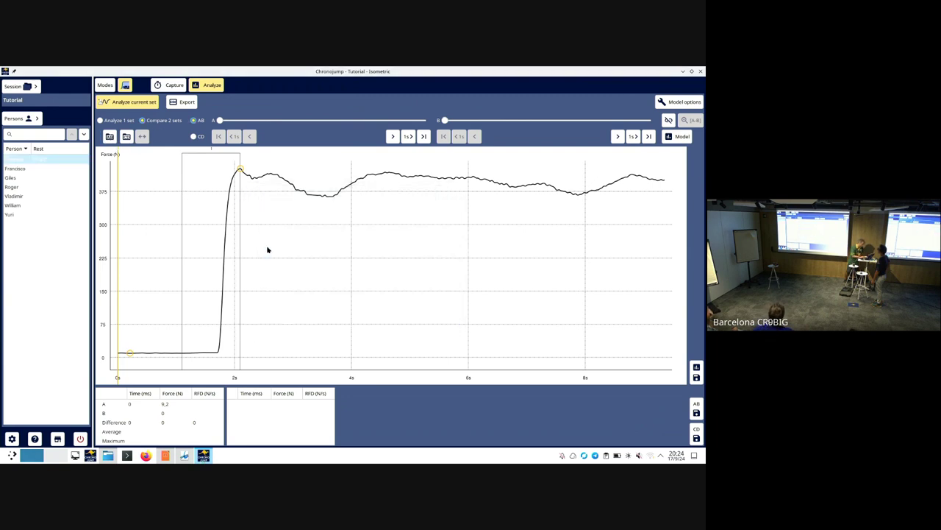
# Load the other athlete's Hand Grip set with Right laterality from the Tutorial session as the second set to compare
pyautogui.click(127, 139)
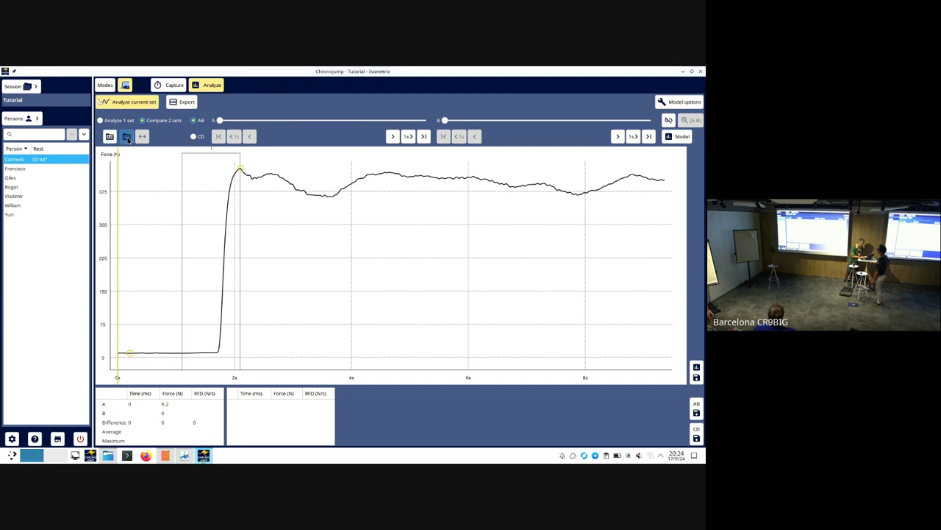
pyautogui.click(293, 218)
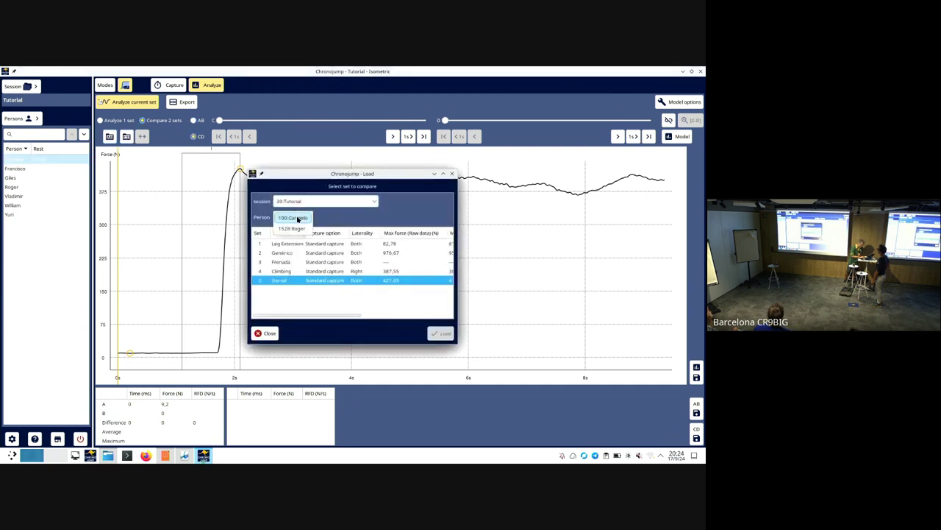
pyautogui.click(299, 229)
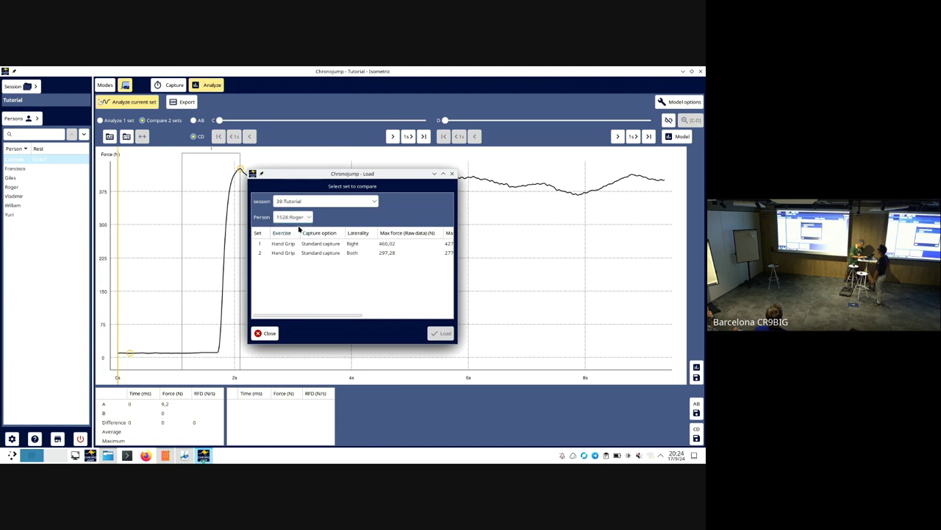
pyautogui.click(331, 245)
pyautogui.click(441, 334)
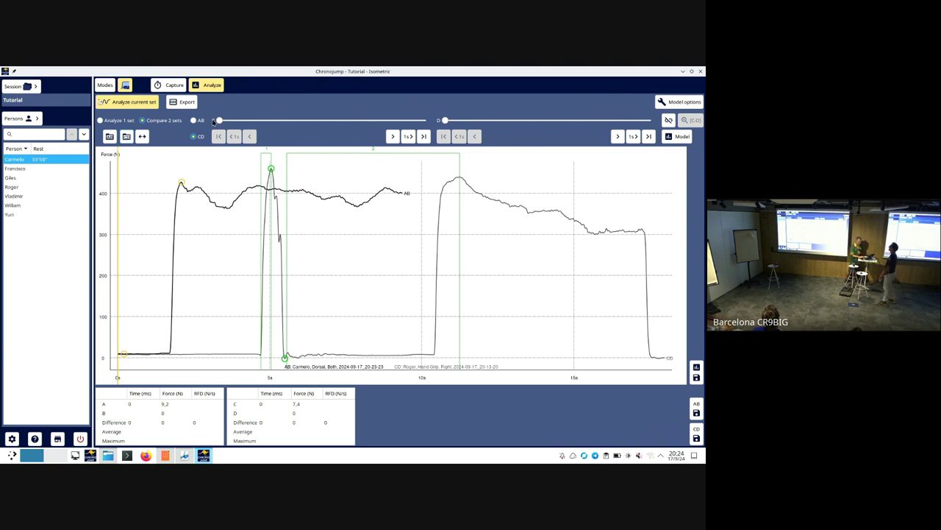
# Shift the Hand Grip curve in 1 s and 1/10 s steps until its second force rise overlaps the Dorsal curve's rise
pyautogui.click(144, 137)
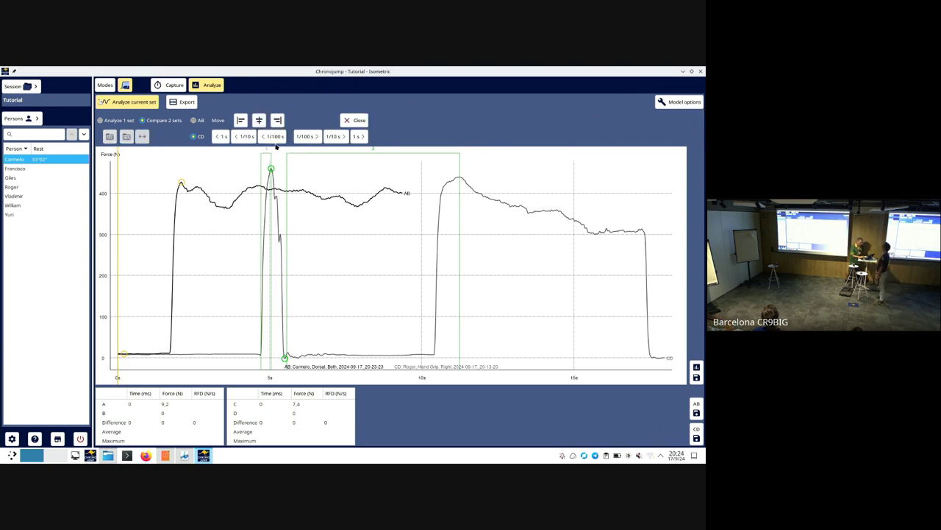
pyautogui.click(358, 137)
pyautogui.click(359, 137)
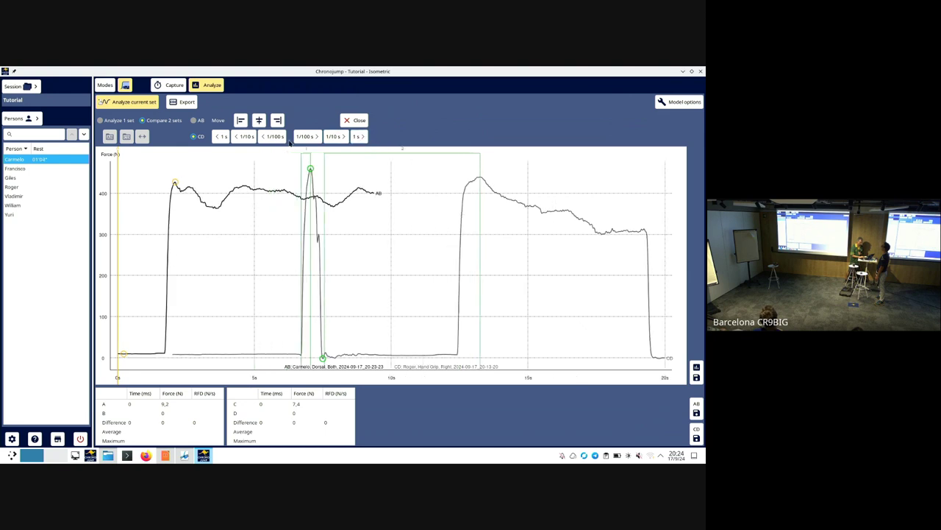
pyautogui.click(222, 137)
pyautogui.click(222, 136)
pyautogui.click(222, 137)
pyautogui.click(222, 137)
pyautogui.click(222, 137)
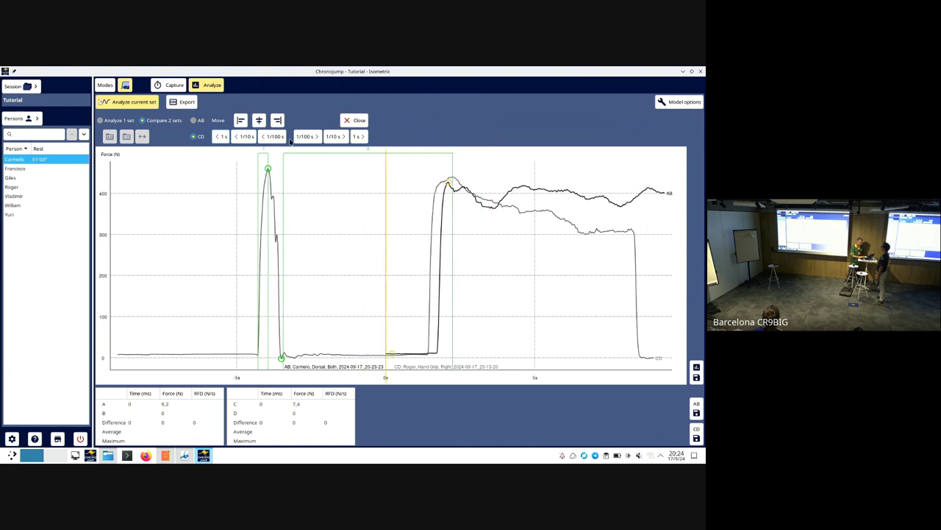
pyautogui.click(335, 137)
pyautogui.click(336, 137)
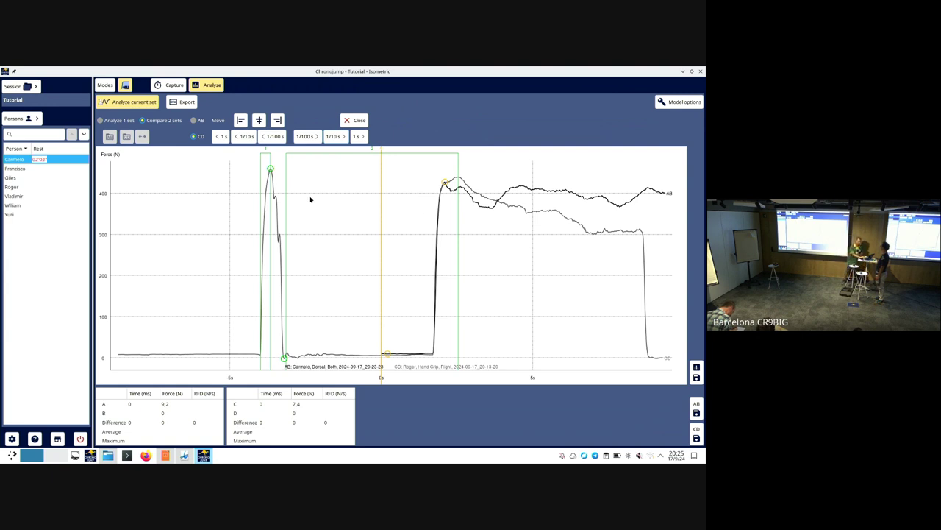
# Re-enable the capture feedback in Asteroids mode and set its range maximum to 200 N
pyautogui.click(172, 86)
pyautogui.click(263, 104)
pyautogui.click(311, 243)
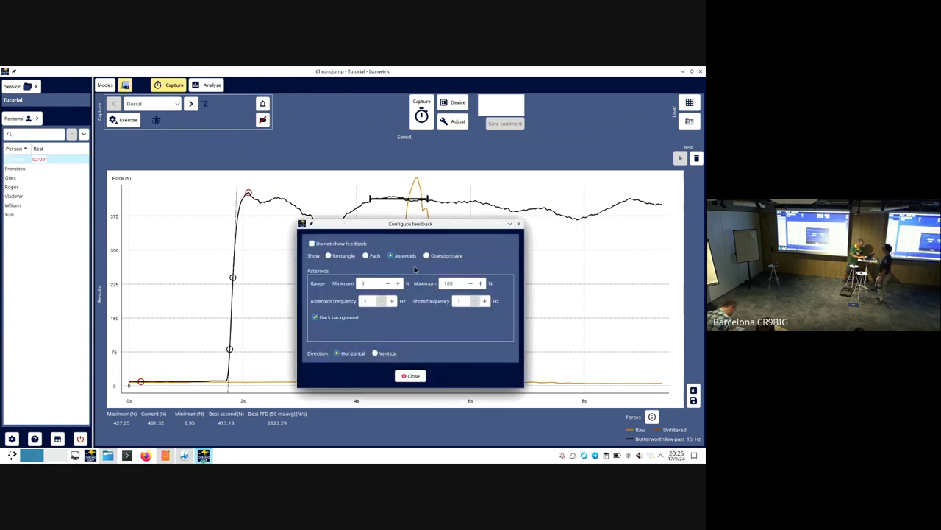
pyautogui.doubleClick(454, 282)
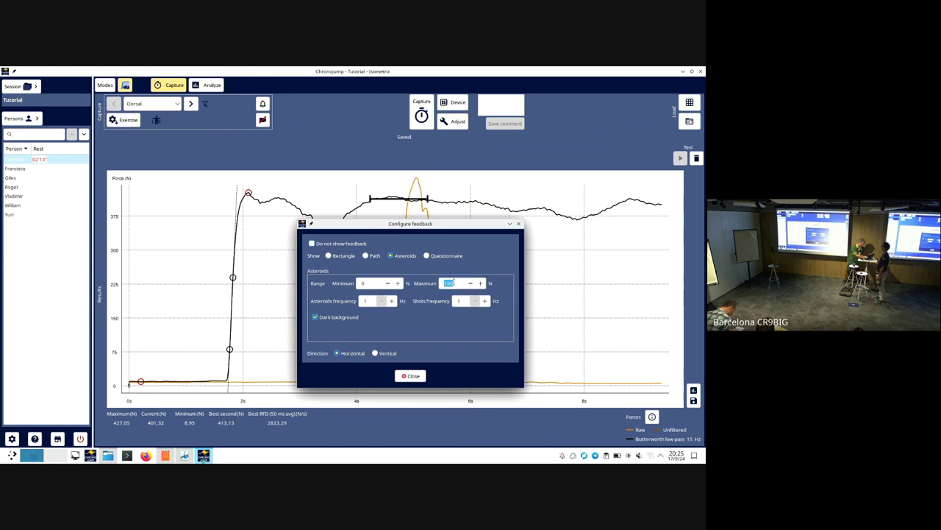
pyautogui.write('200')
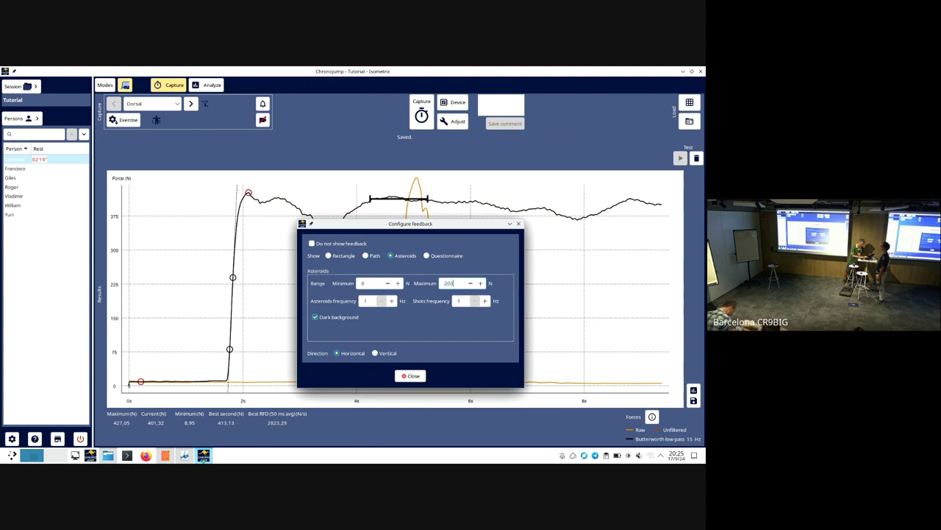
# Set the asteroids frequency and shots frequency to 2 Hz, and record a Dorsal capture with the Asteroids feedback
pyautogui.doubleClick(364, 303)
pyautogui.write('2')
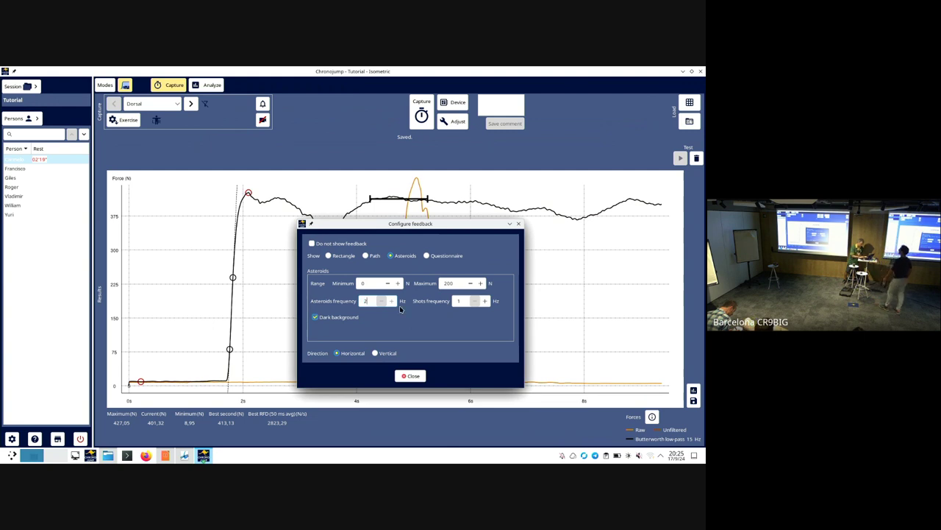
pyautogui.press('BackSpace')
pyautogui.write('3')
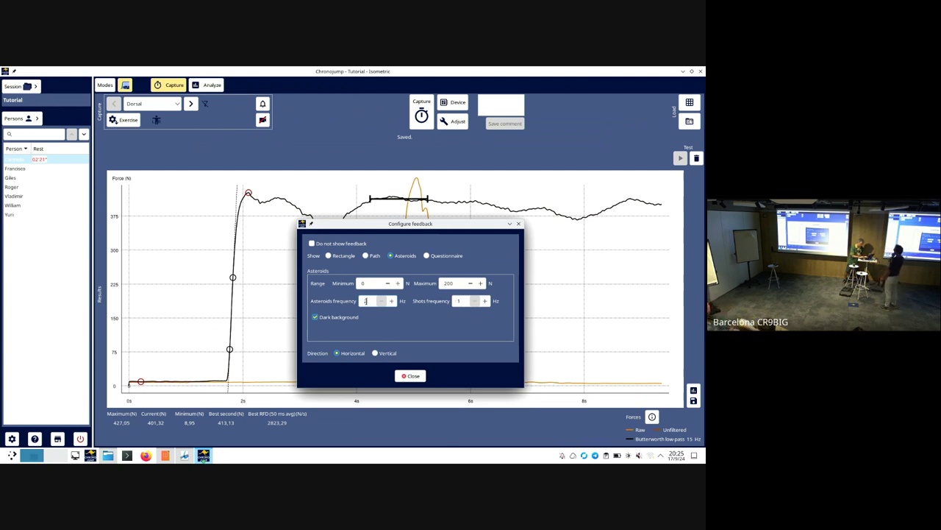
pyautogui.doubleClick(459, 301)
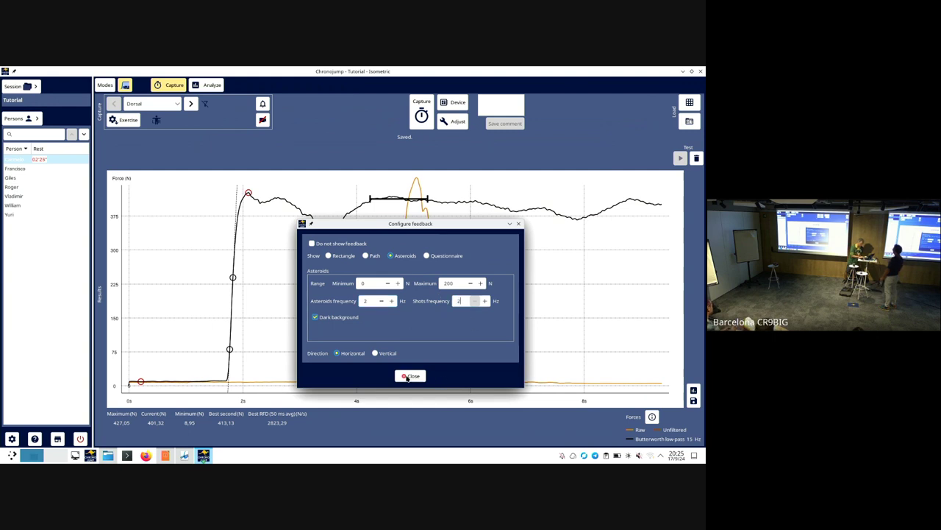
pyautogui.click(410, 377)
pyautogui.click(421, 114)
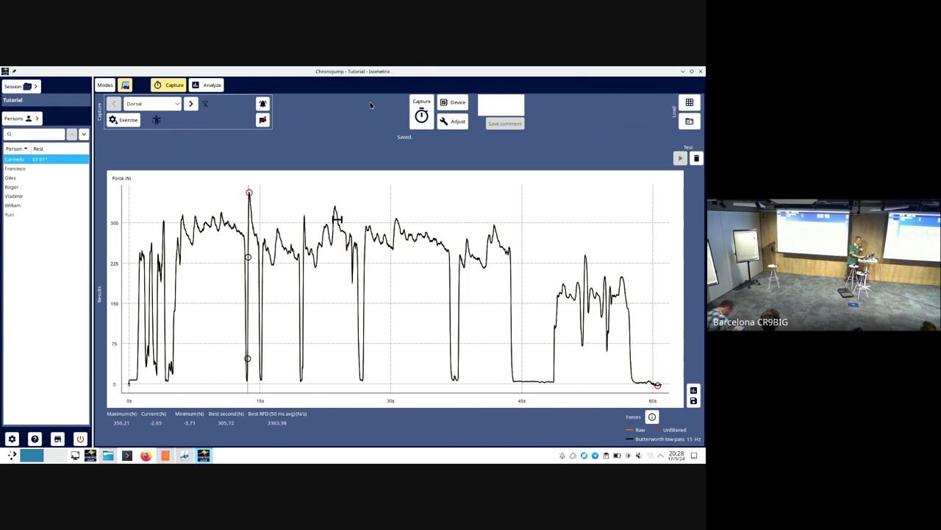
# Switch from the Isometric mode to the intervallic Races mode
pyautogui.click(105, 85)
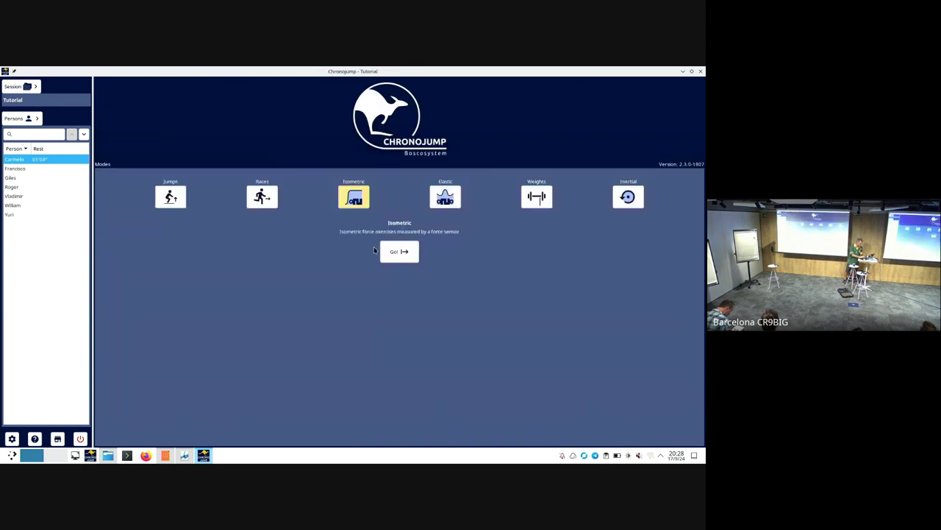
pyautogui.click(261, 196)
pyautogui.click(312, 283)
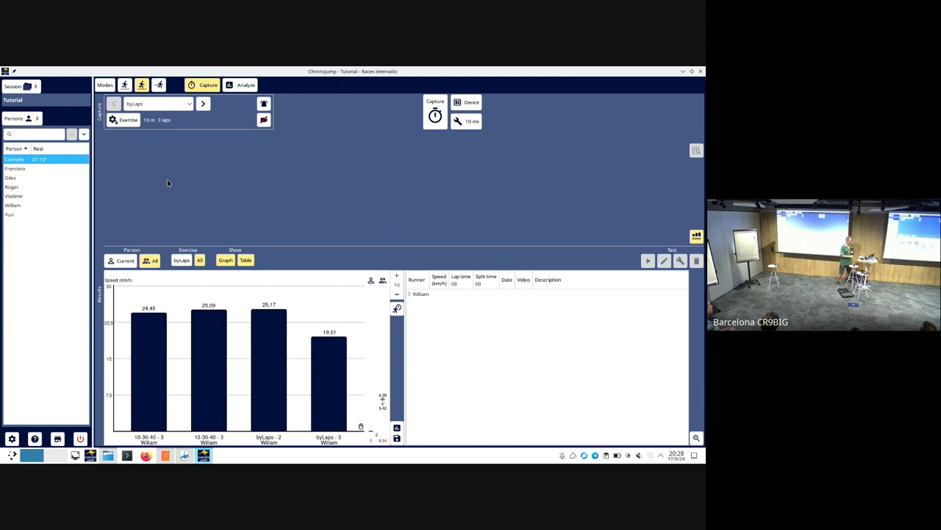
# Review the distance and lap-limit options of the byLaps exercise
pyautogui.click(122, 120)
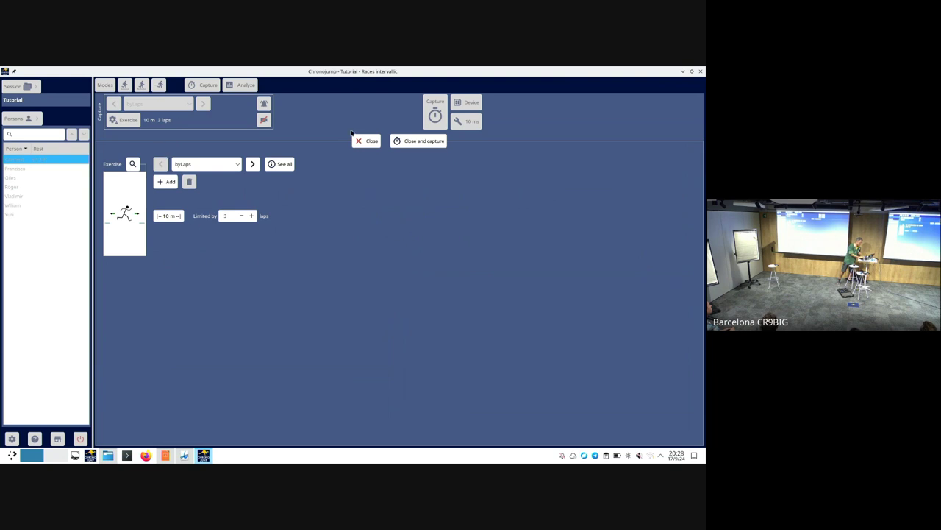
pyautogui.click(366, 140)
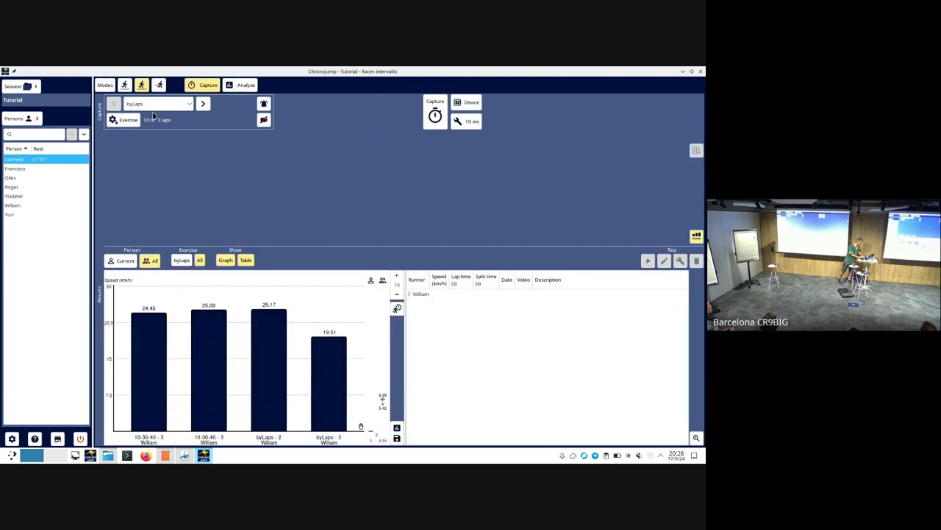
# View the simple Races mode with its Custom exercise, selecting other persons as the runner
pyautogui.click(125, 84)
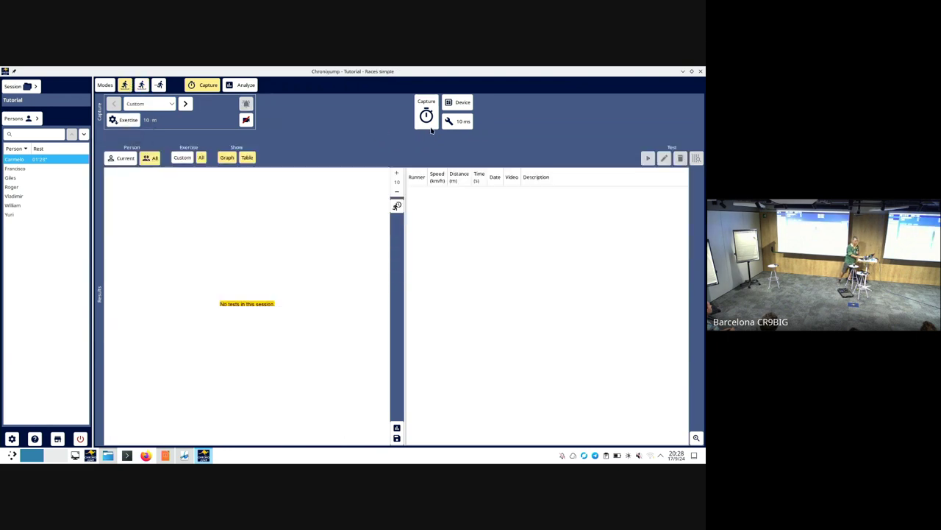
pyautogui.click(54, 187)
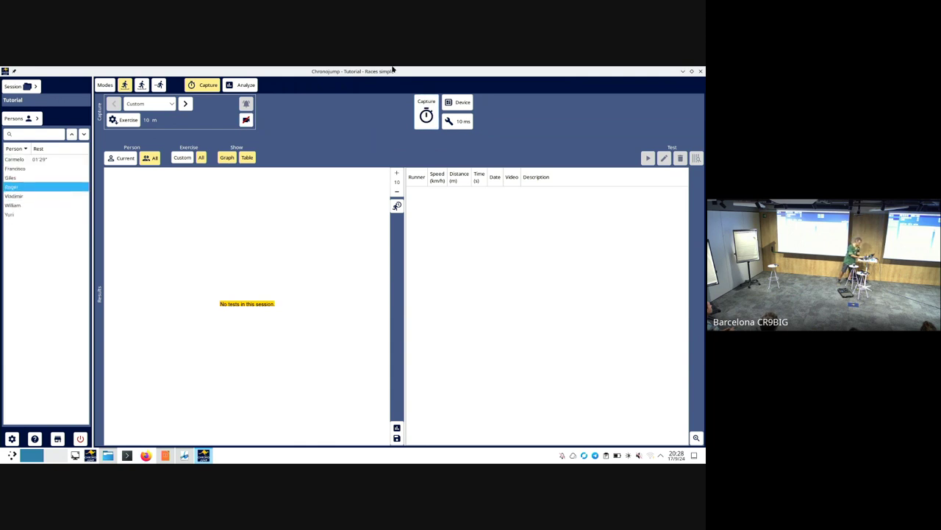
pyautogui.click(431, 103)
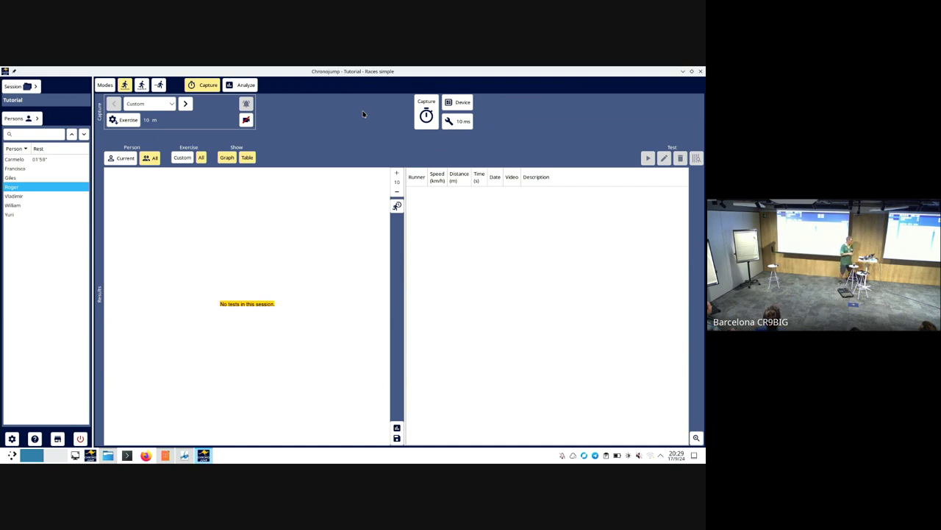
pyautogui.hotkey('ctrl', 'space')
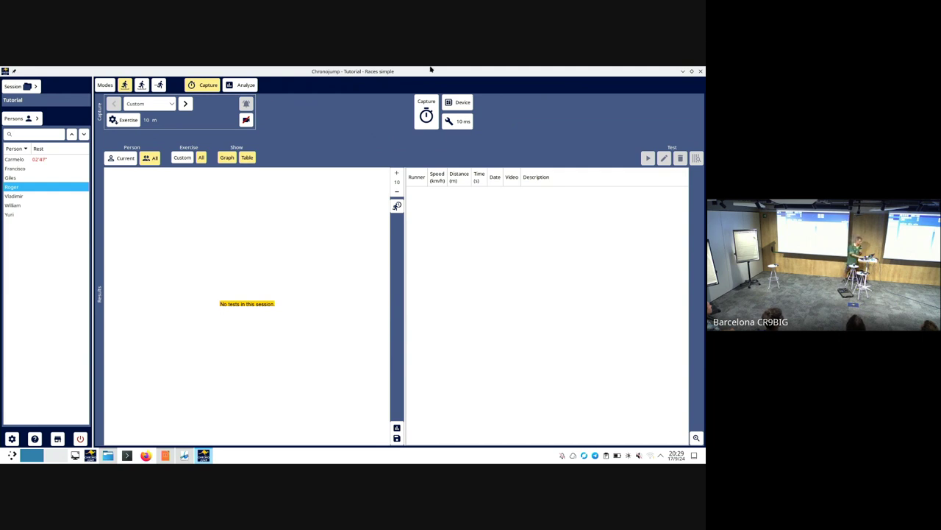
pyautogui.click(29, 197)
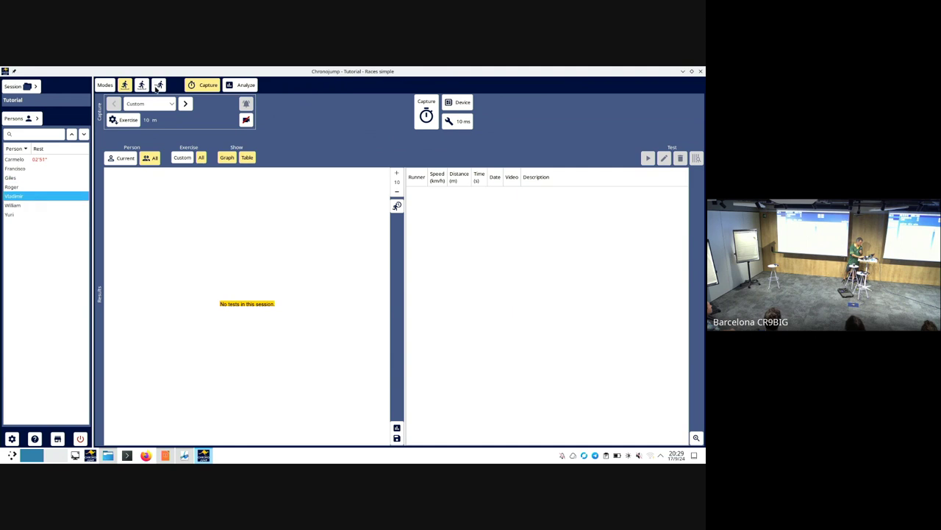
# Open the sprint analysis of the intervallic Races mode for the runner with recorded races and select the first 10-30-40 sprint
pyautogui.click(142, 85)
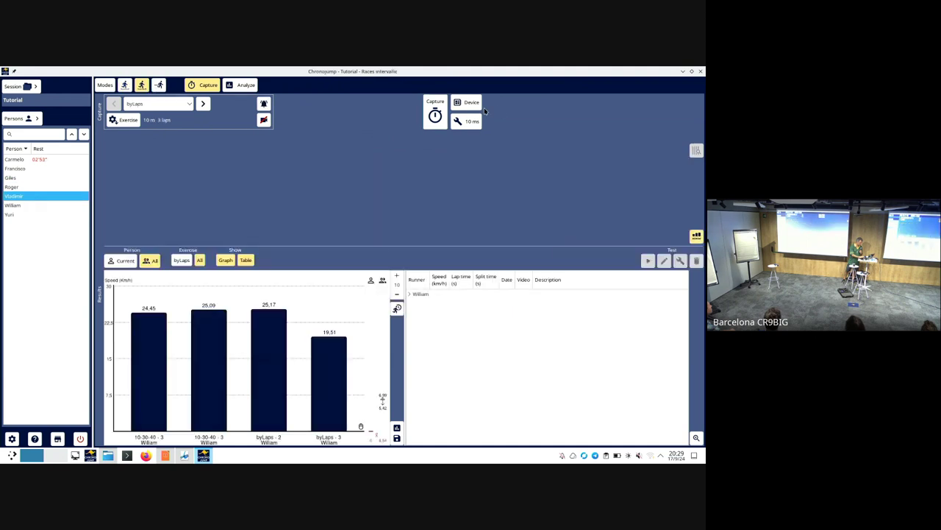
pyautogui.click(245, 85)
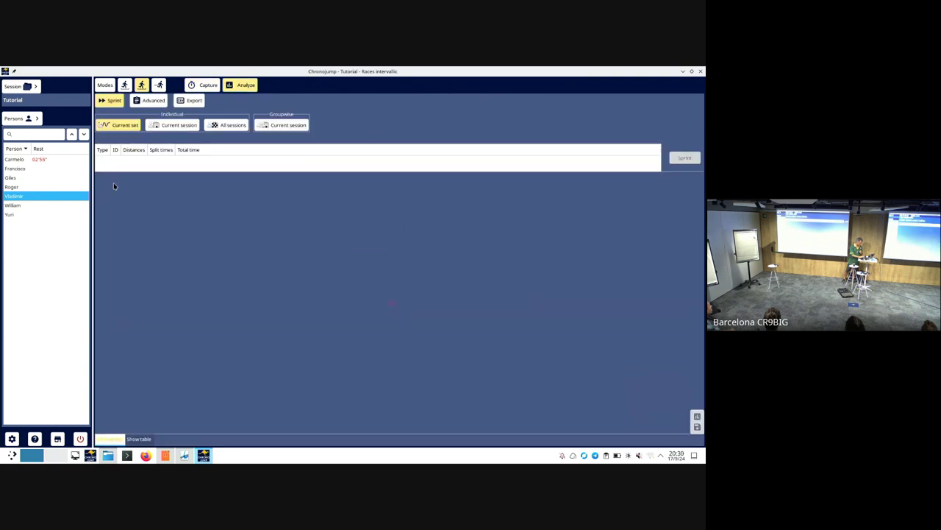
pyautogui.click(27, 213)
pyautogui.click(26, 206)
pyautogui.click(172, 161)
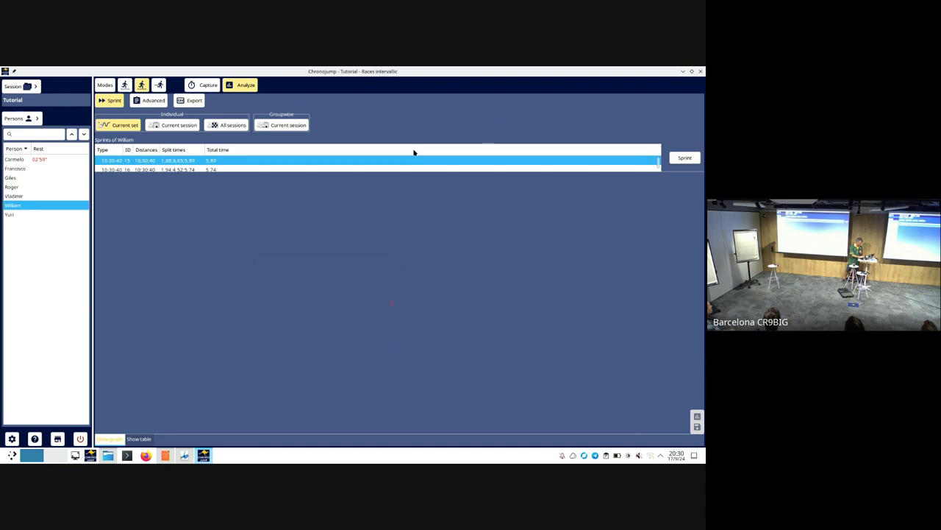
# Return to the capture view, expand the runner's results and display the byLaps(5x3 tracks) race
pyautogui.click(209, 85)
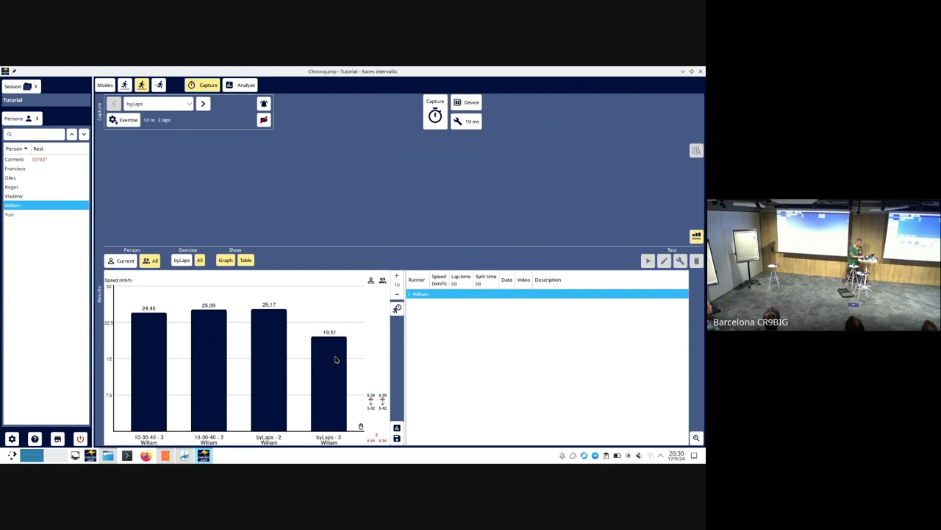
pyautogui.doubleClick(429, 295)
pyautogui.click(443, 331)
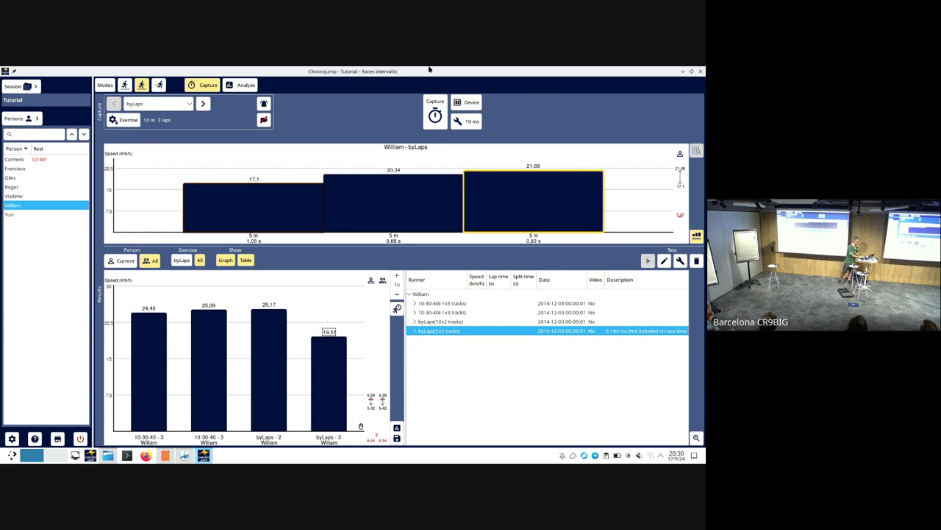
# Go back to the sprint analysis and select the byLaps sprint with distances 5, 10 and 15 m
pyautogui.click(245, 85)
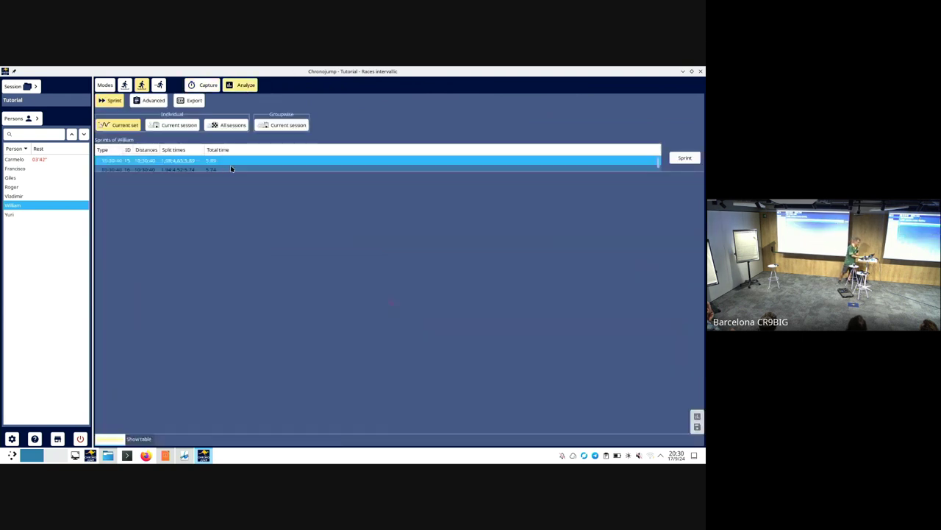
pyautogui.scroll(-3, 230, 165)
pyautogui.click(209, 168)
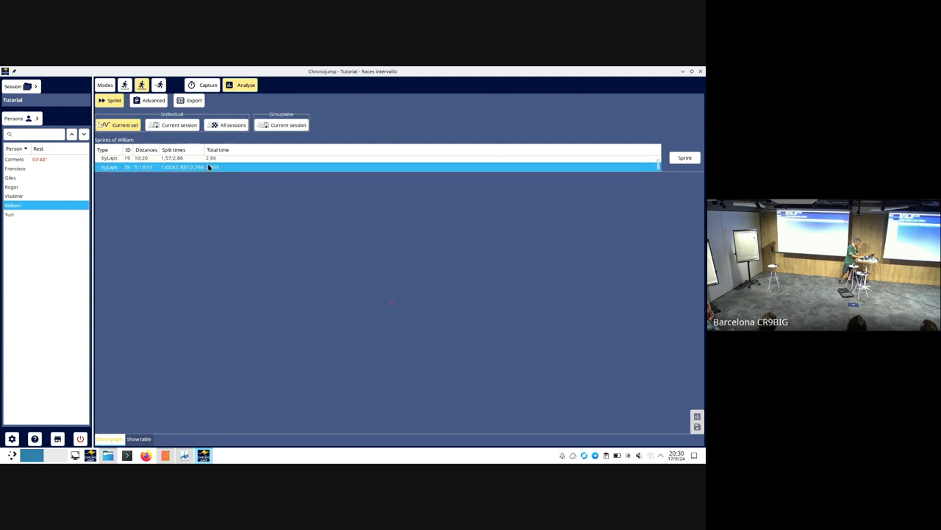